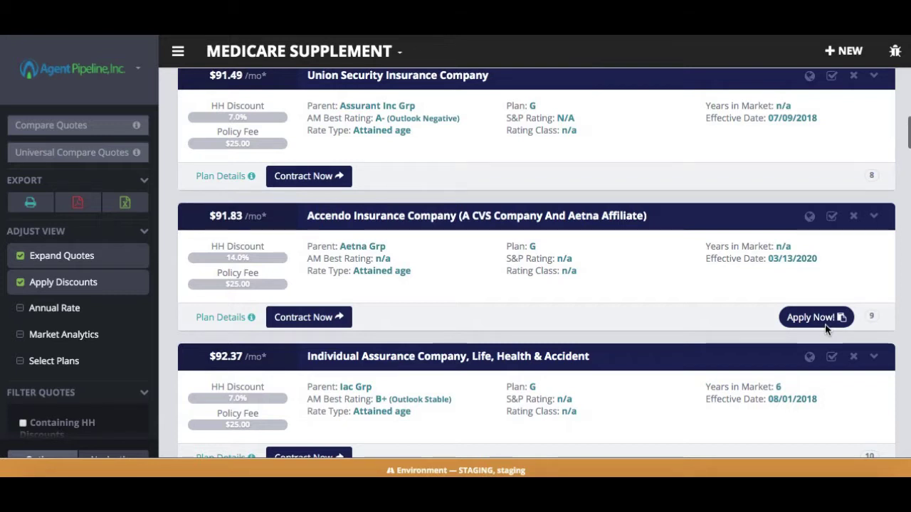
- Start an e-application from the Accendo Insurance Company Plan G quote
left_click(816, 317)
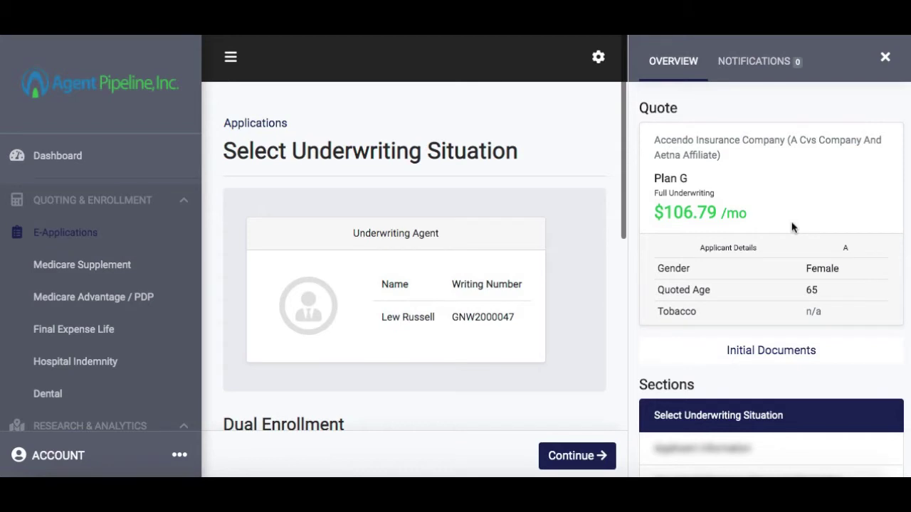
- Collapse the left navigation sidebar to widen the Select Underwriting Situation form
left_click(232, 59)
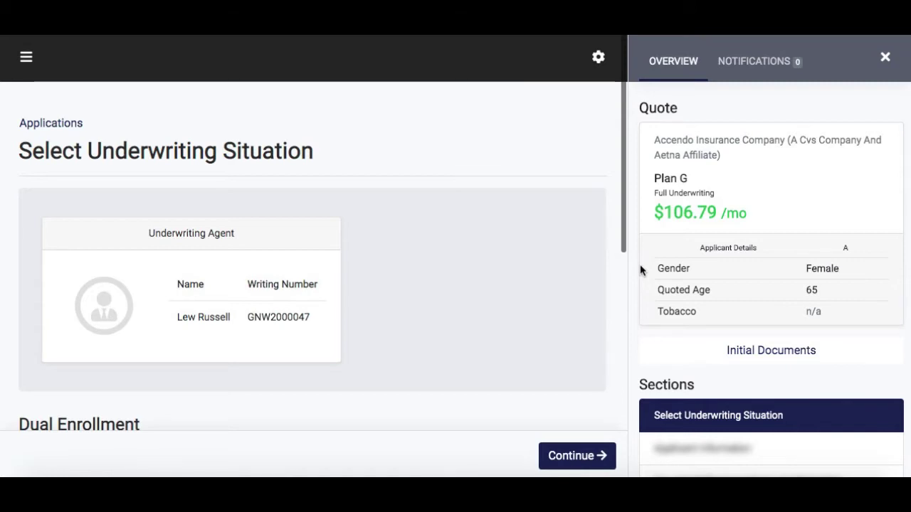
scroll(718, 347, "down", 3)
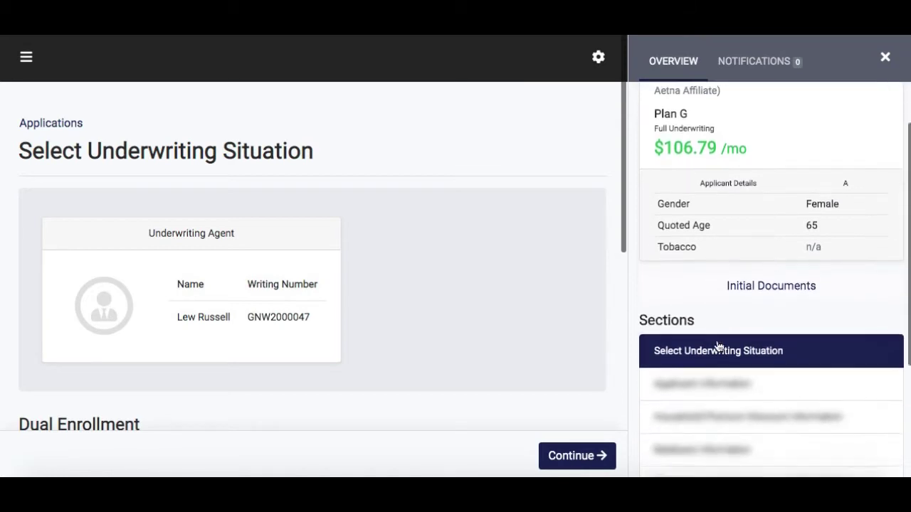
left_click(743, 249)
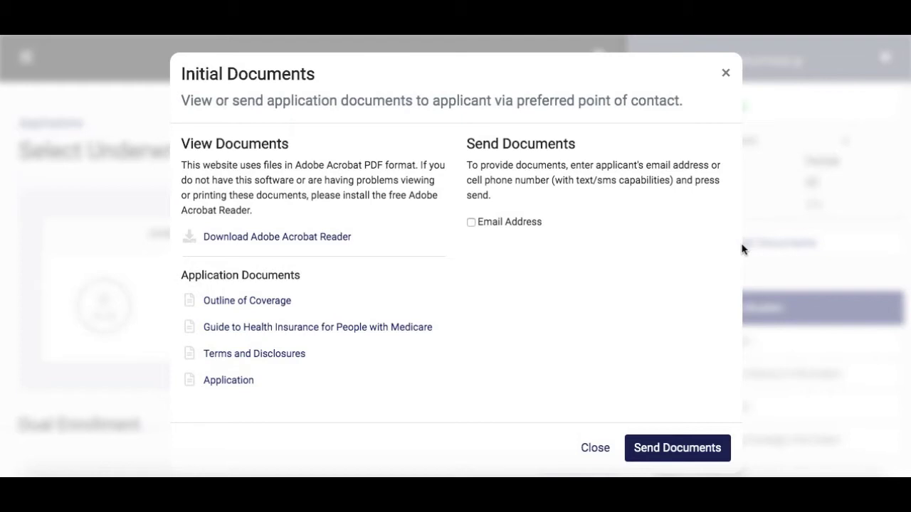
left_click(726, 75)
scroll(452, 277, "down", 3)
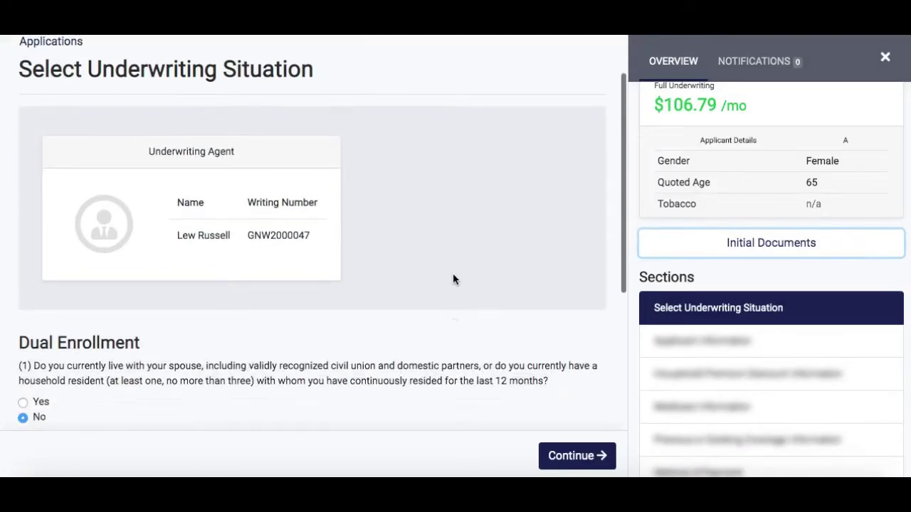
scroll(453, 279, "down", 2)
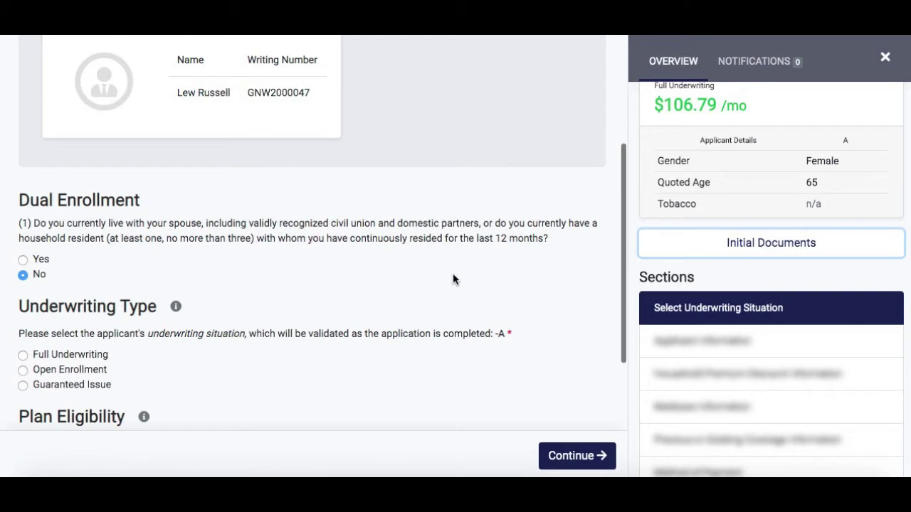
left_click(46, 261)
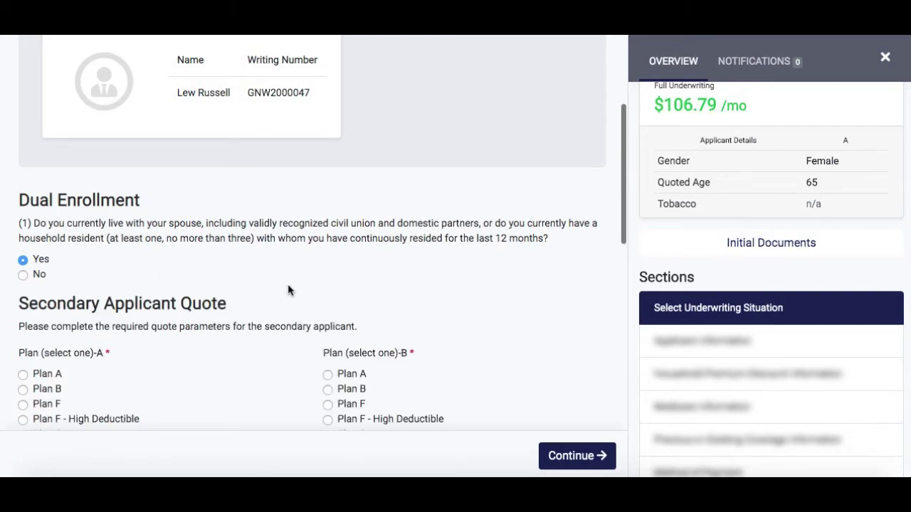
scroll(288, 290, "down", 3)
scroll(288, 288, "down", 1)
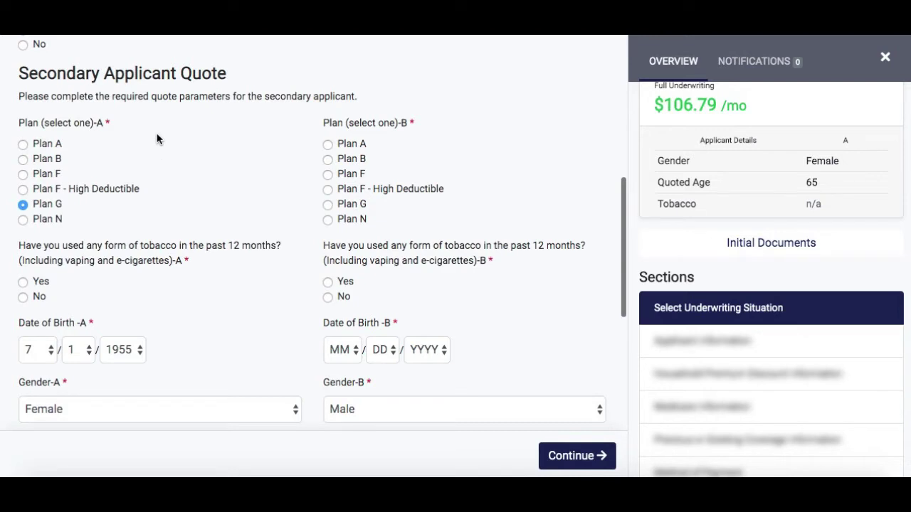
scroll(157, 140, "down", 2)
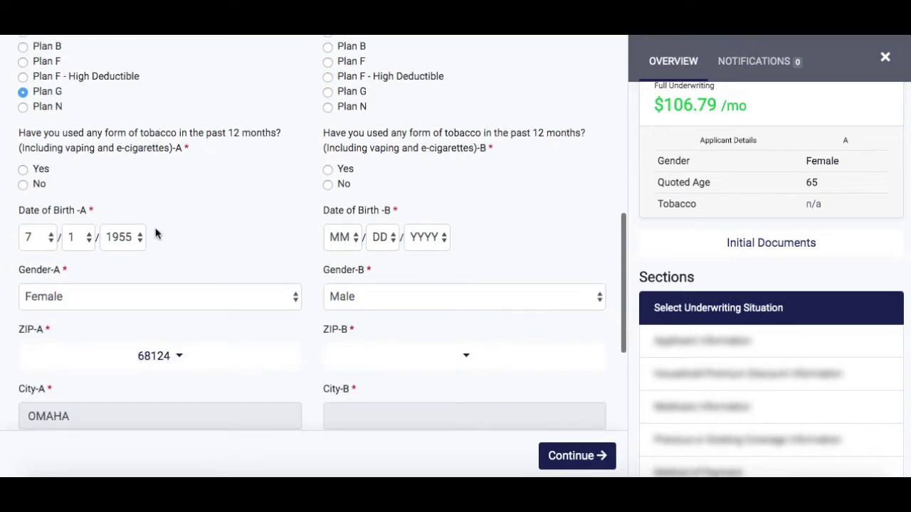
scroll(246, 232, "down", 4)
scroll(246, 232, "up", 10)
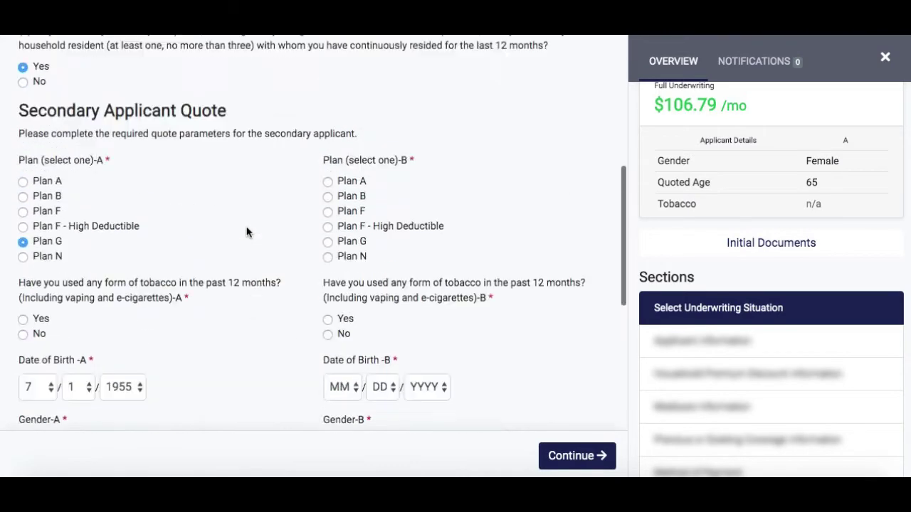
scroll(247, 175, "down", 2)
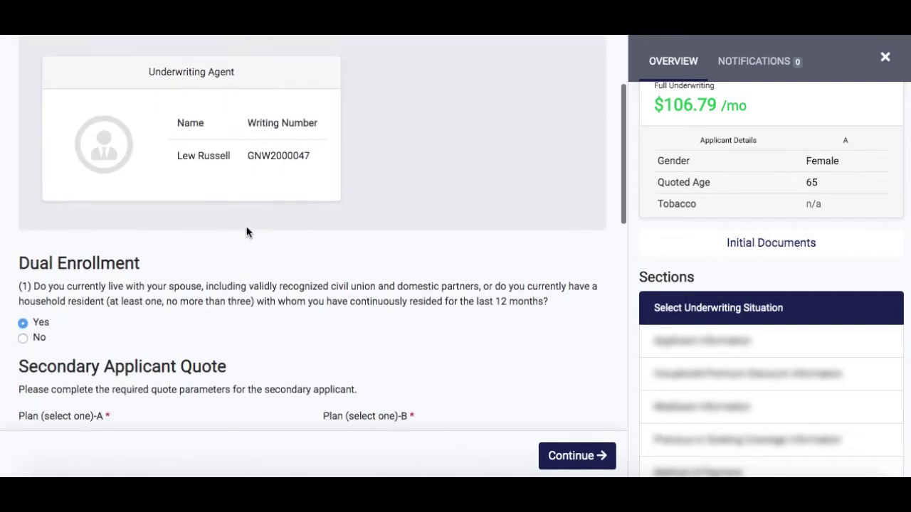
left_click(40, 336)
scroll(258, 355, "down", 3)
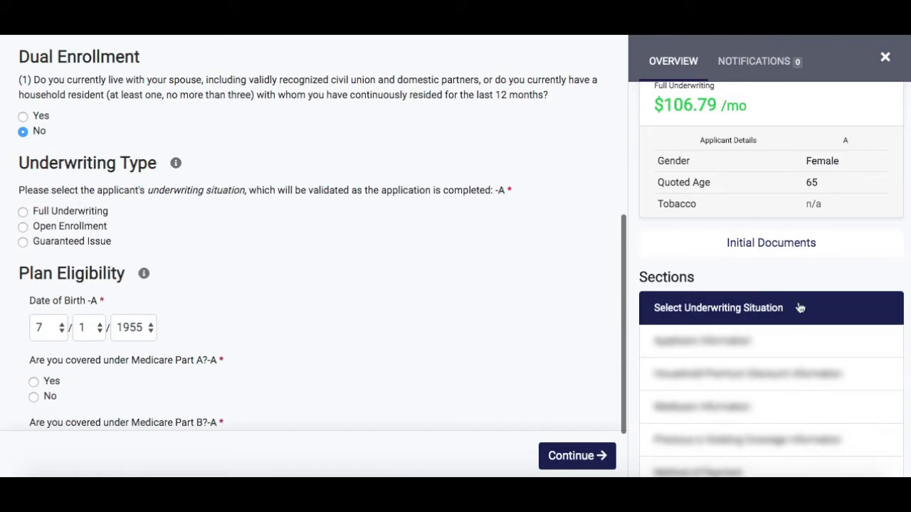
- Choose Open Enrollment underwriting and mark Medicare Part A coverage effective 7/1/2020
scroll(798, 305, "down", 1)
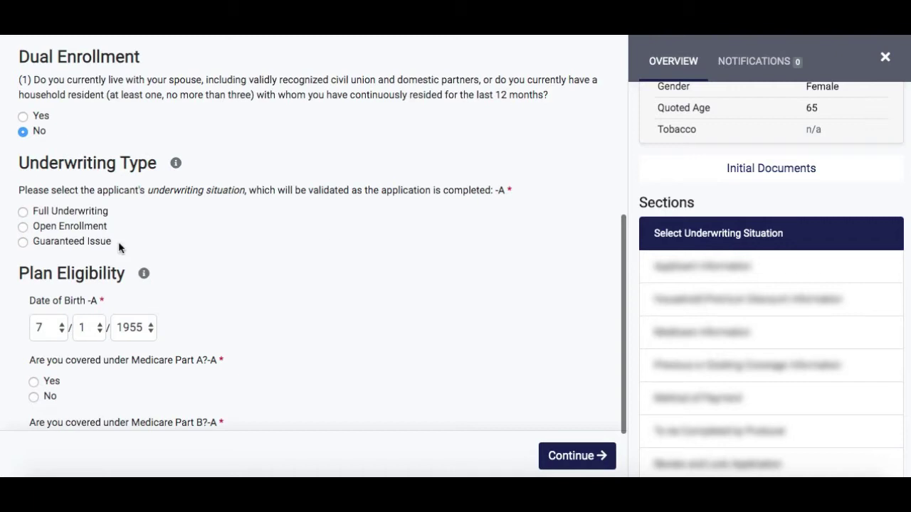
left_click(64, 228)
scroll(256, 283, "down", 2)
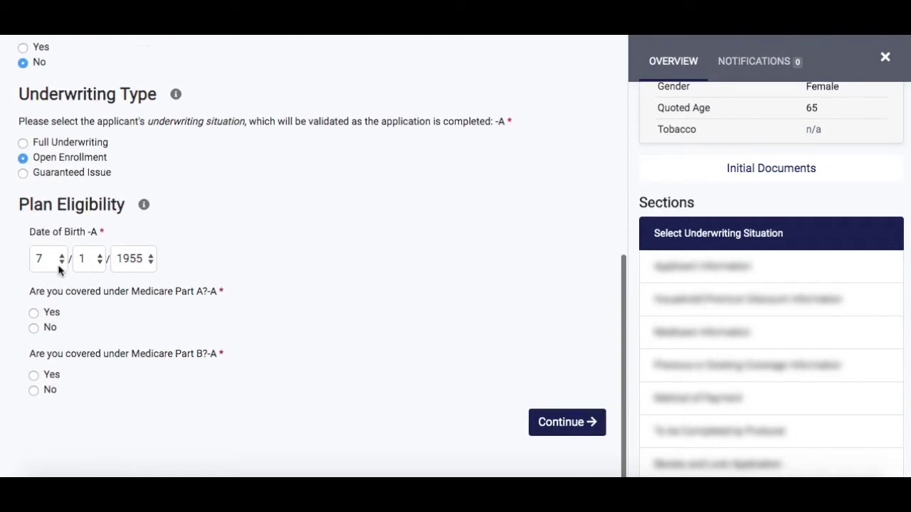
left_click(57, 314)
scroll(150, 324, "down", 2)
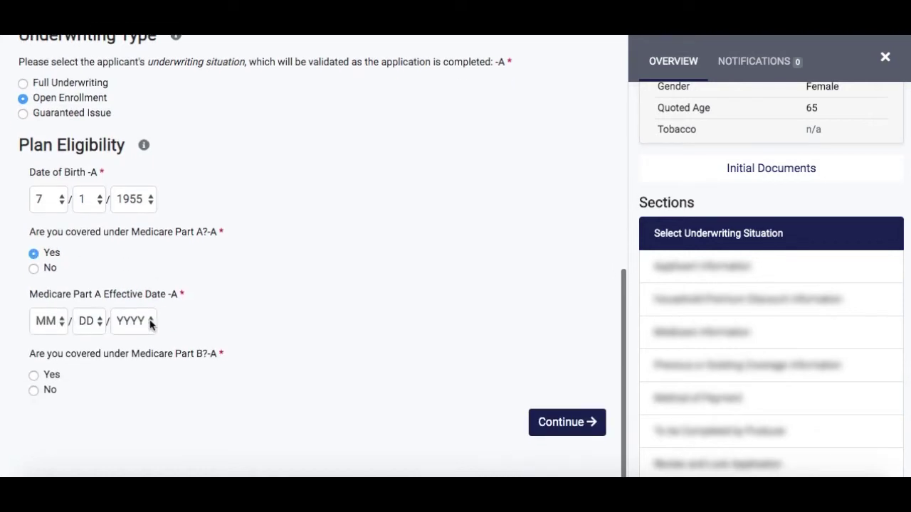
left_click(54, 325)
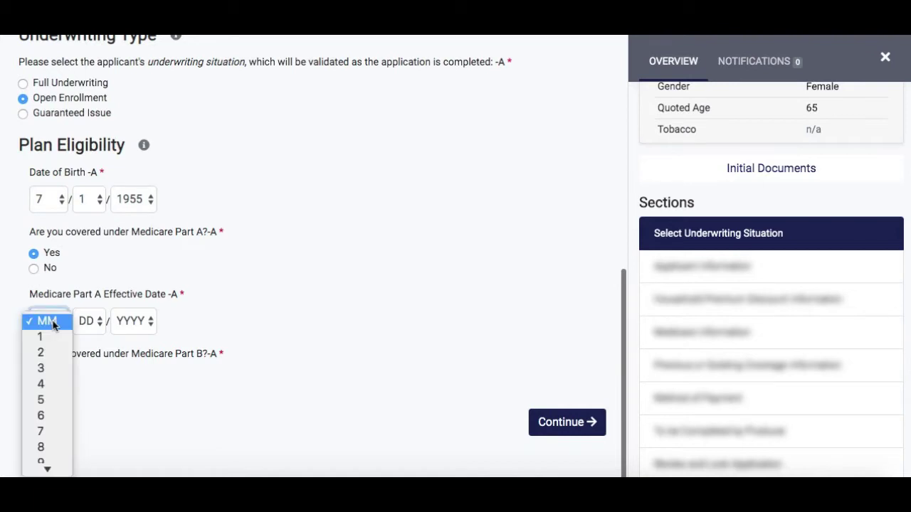
left_click(43, 432)
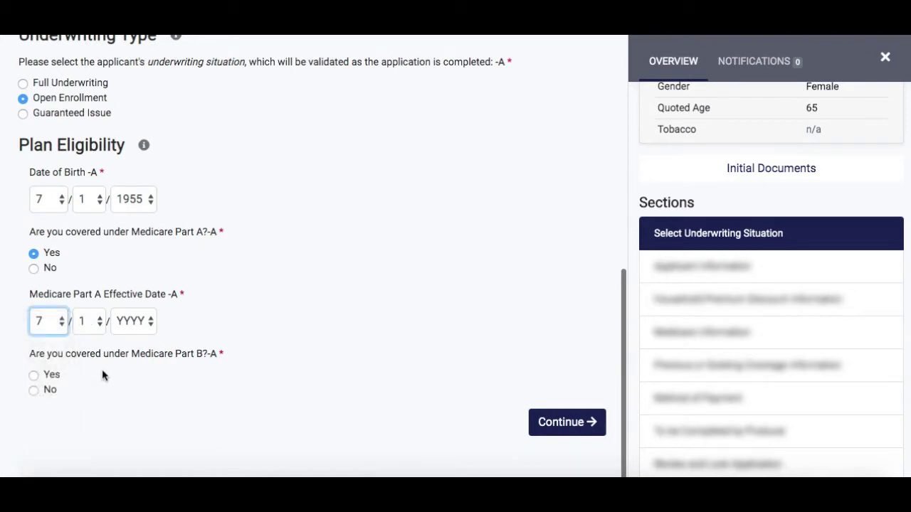
left_click(128, 327)
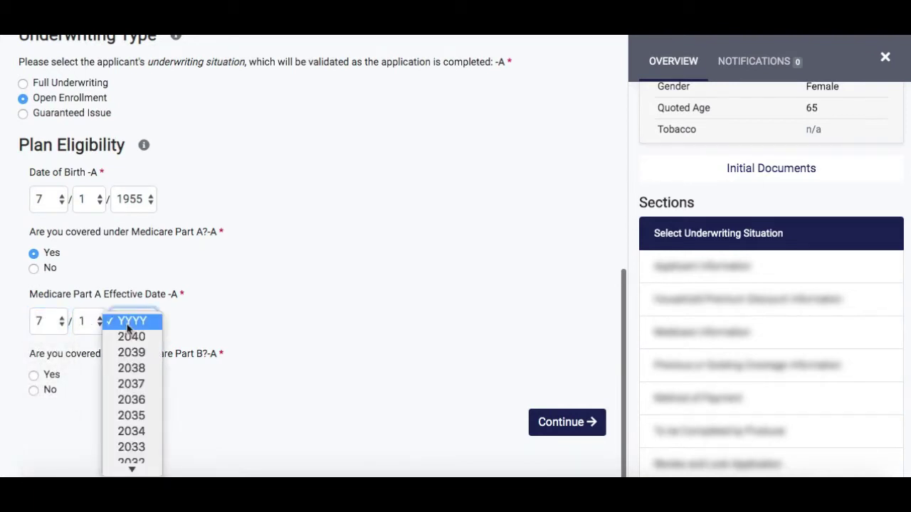
scroll(128, 328, "down", 10)
scroll(128, 329, "up", 5)
left_click(128, 329)
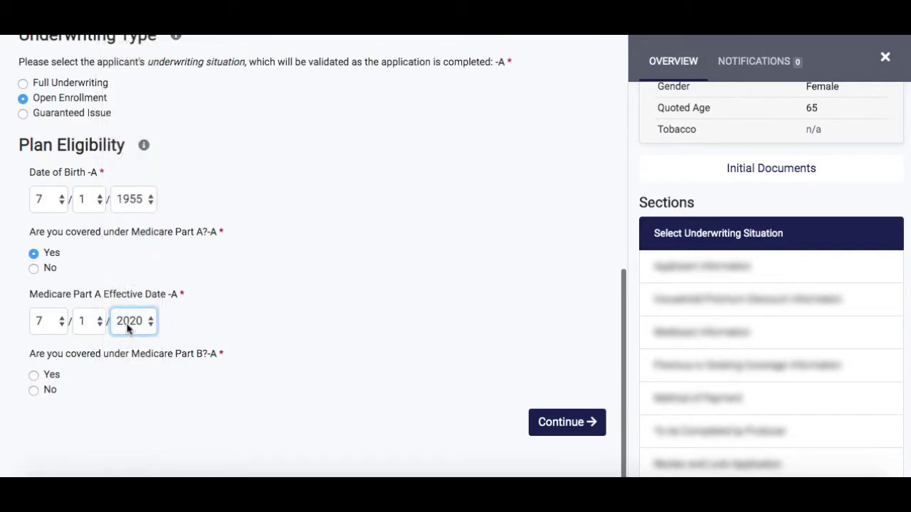
- Mark Medicare Part B coverage effective 7/1/2020 and submit the underwriting answers
left_click(34, 376)
scroll(160, 363, "down", 1)
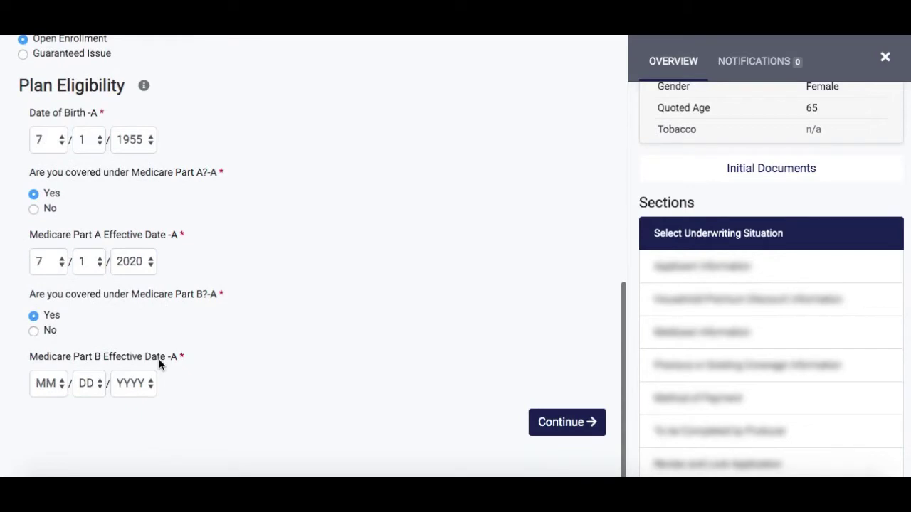
left_click(48, 384)
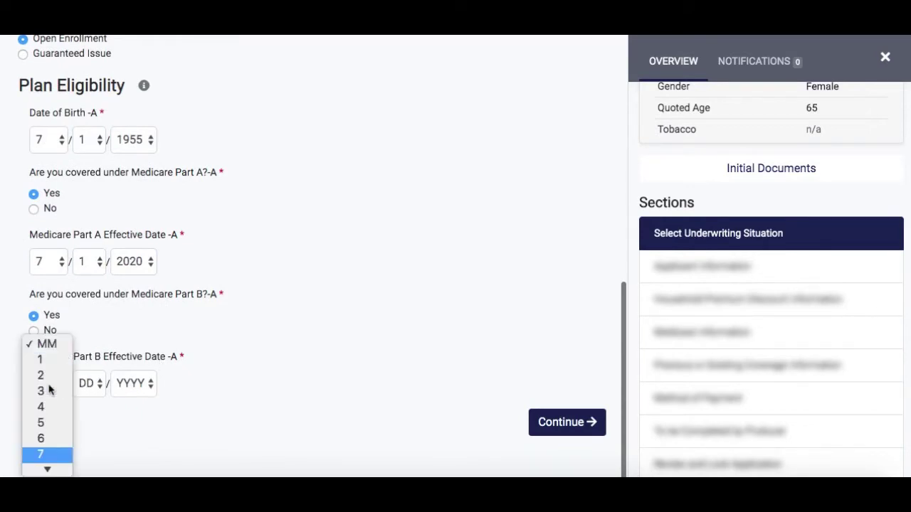
key("Down")
key("Down")
key("Down")
key("Down")
key("Down")
key("Down")
key("Down")
key("Return")
left_click(132, 385)
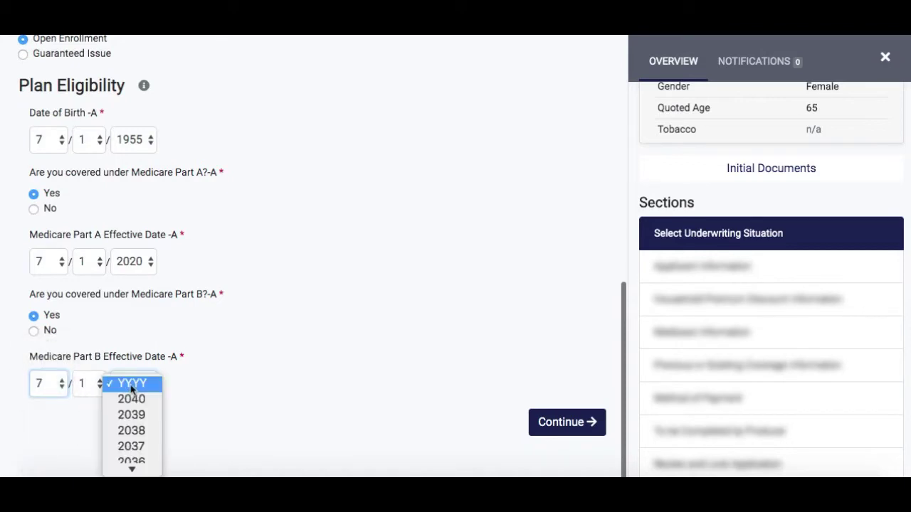
key("Up")
scroll(131, 389, "up", 15)
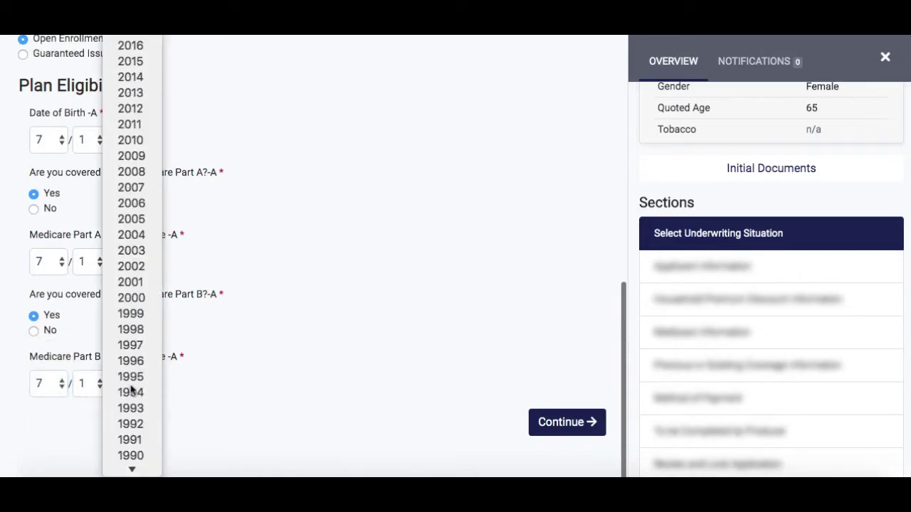
key("Return")
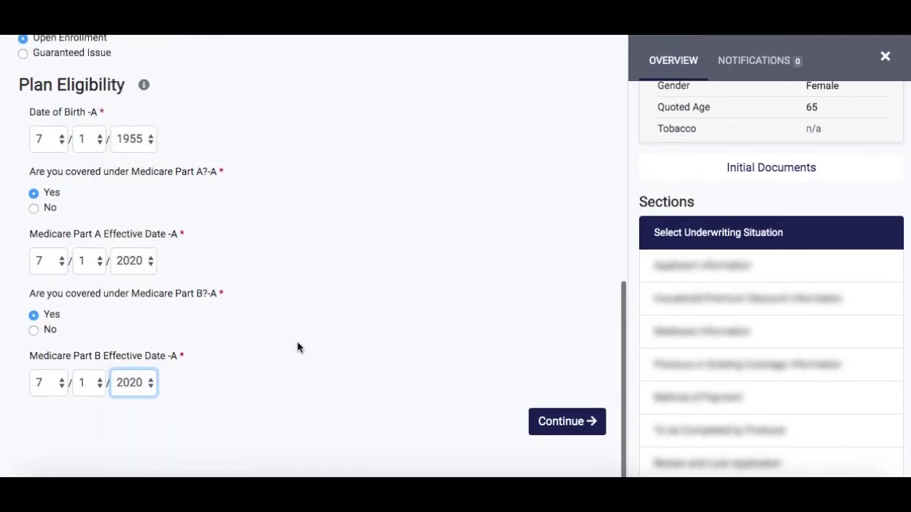
left_click(559, 423)
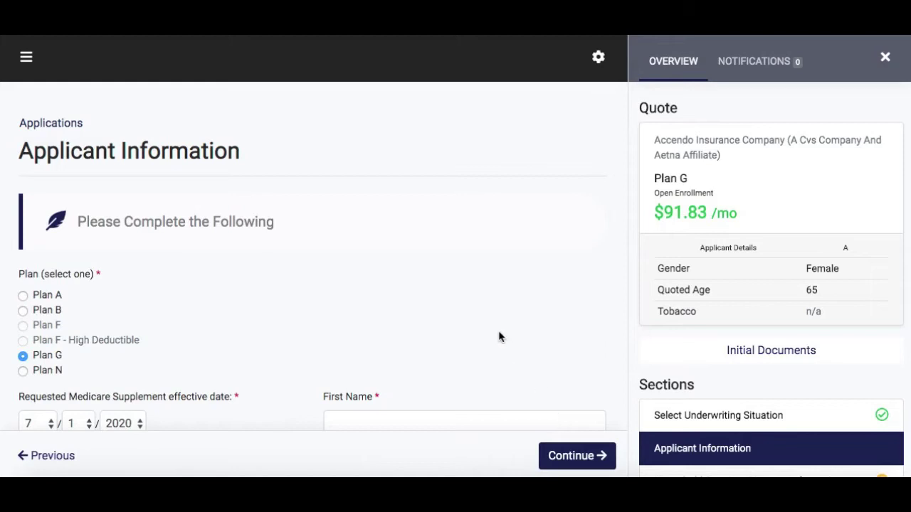
- Scroll the Sections sidebar to review the remaining application sections
scroll(815, 370, "down", 3)
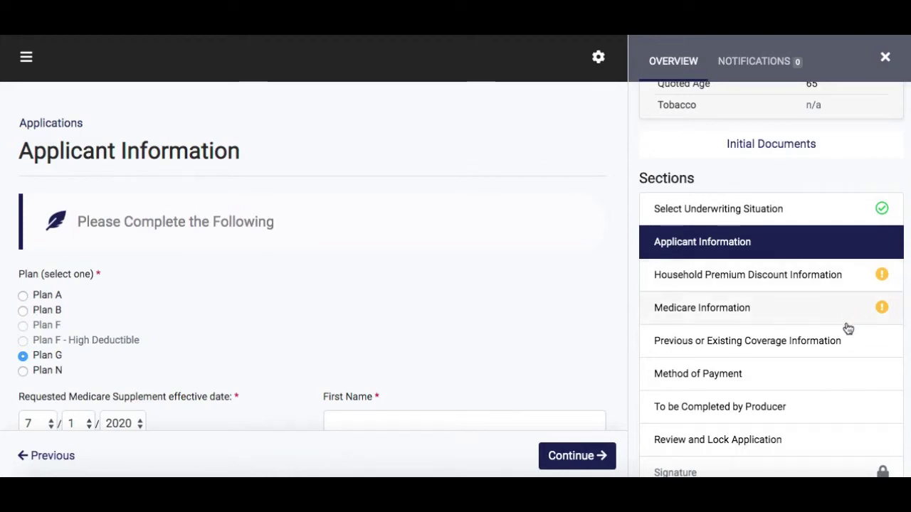
- Review the applicant details and Quote card, then submit the Applicant Information section
scroll(846, 327, "down", 1)
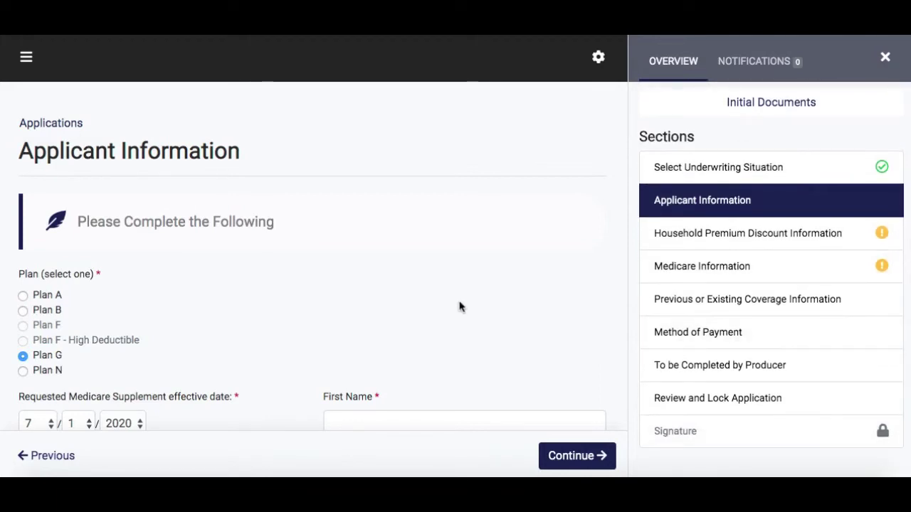
scroll(455, 299, "down", 2)
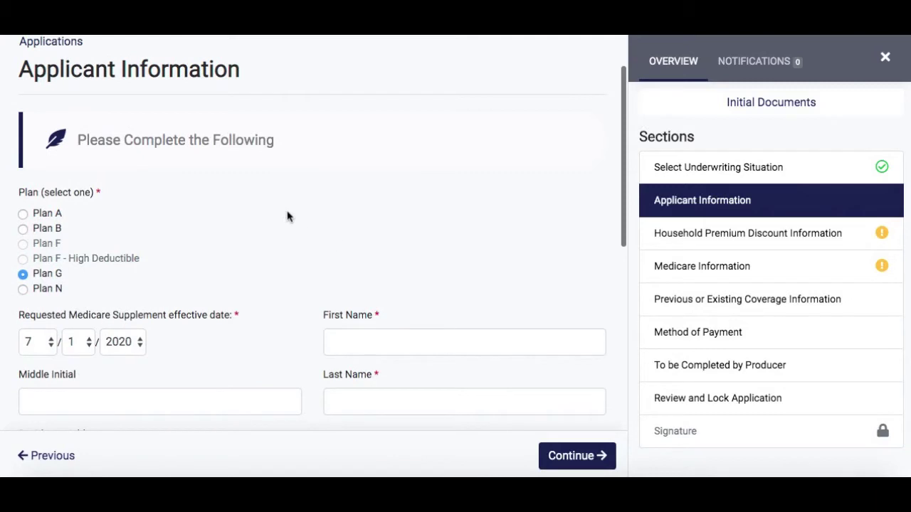
scroll(105, 264, "down", 1)
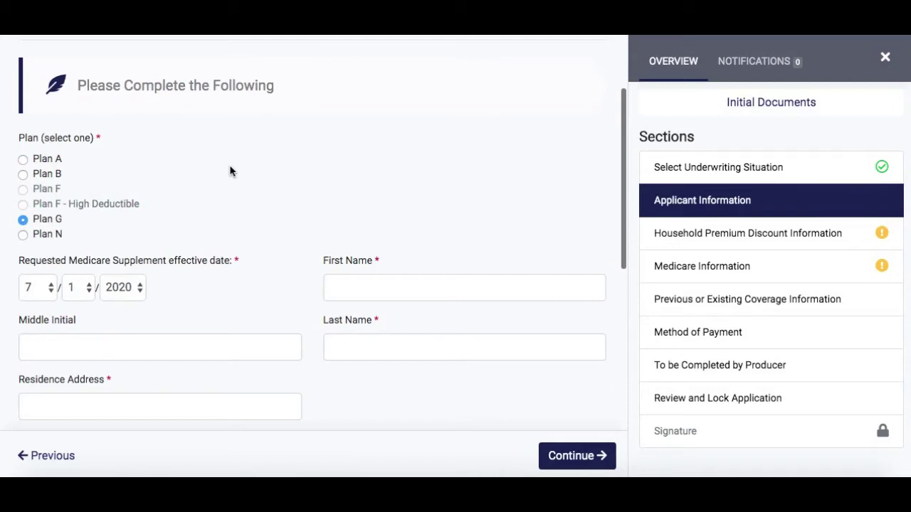
scroll(230, 171, "down", 1)
left_click(378, 223)
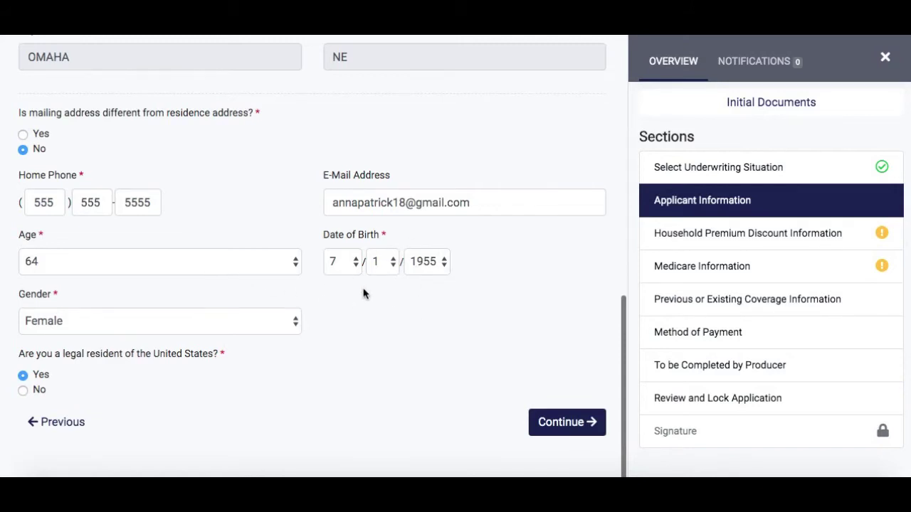
scroll(847, 149, "up", 5)
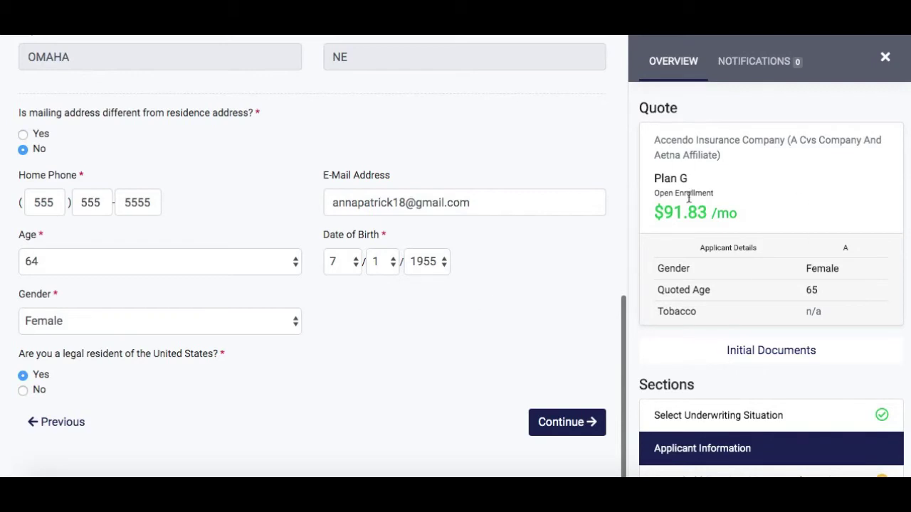
left_click(561, 425)
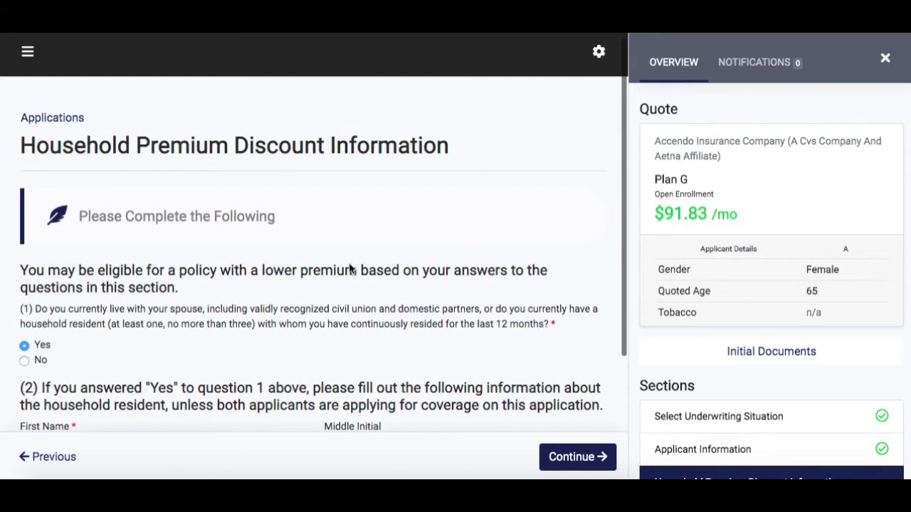
- Enter the household resident's first and last name and submit the discount section
scroll(350, 269, "down", 1)
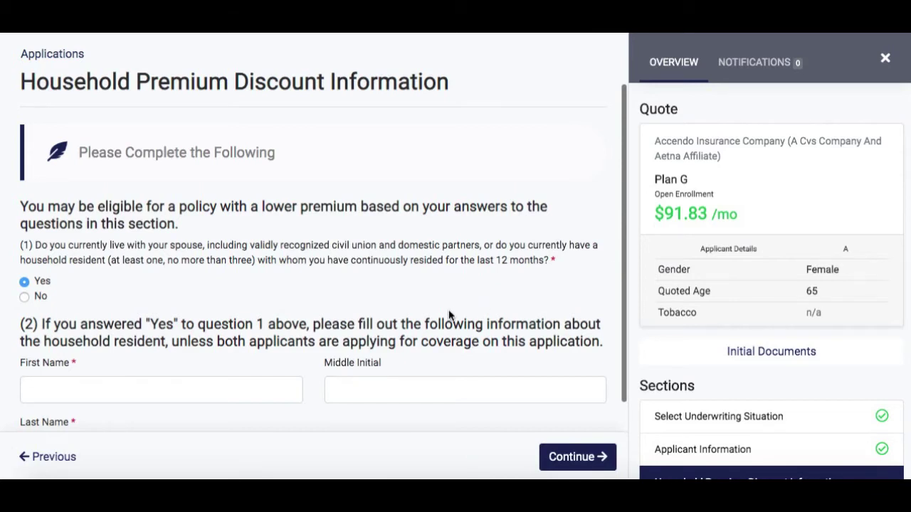
scroll(452, 317, "down", 1)
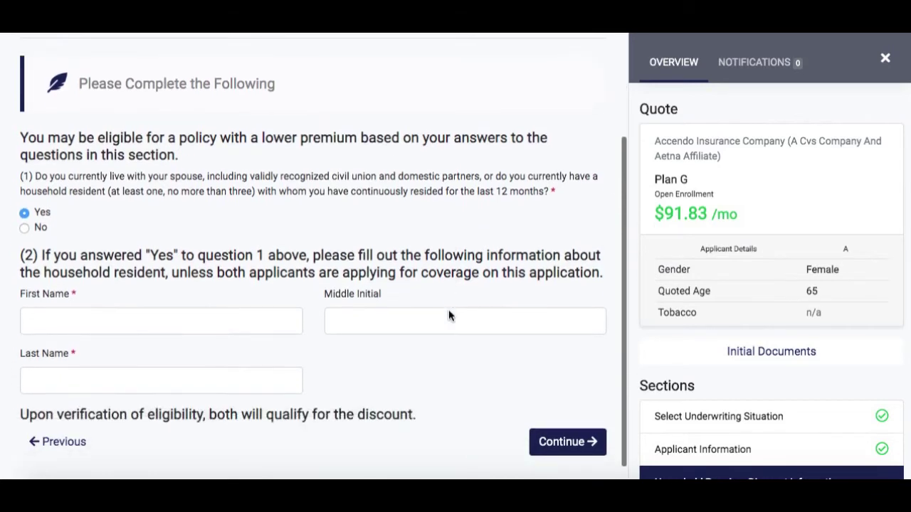
left_click(186, 324)
type("John")
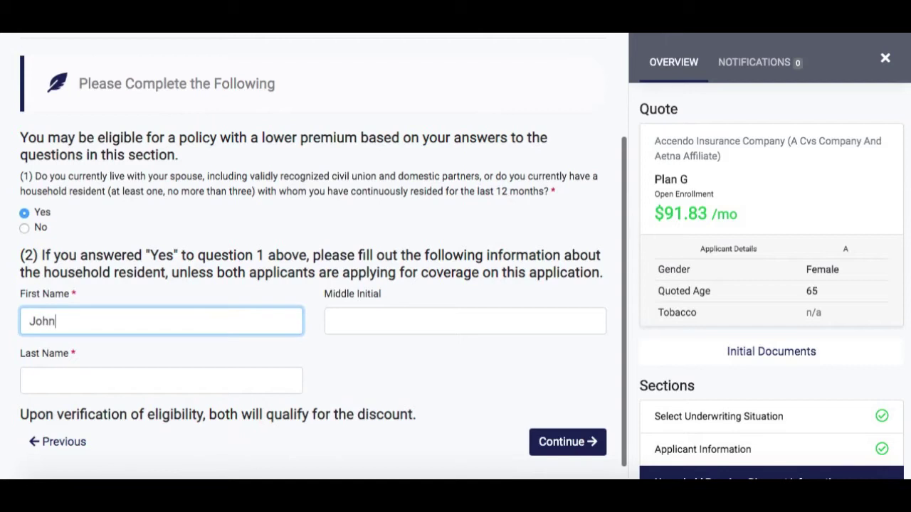
key("Tab")
left_click(64, 382)
type("Smith")
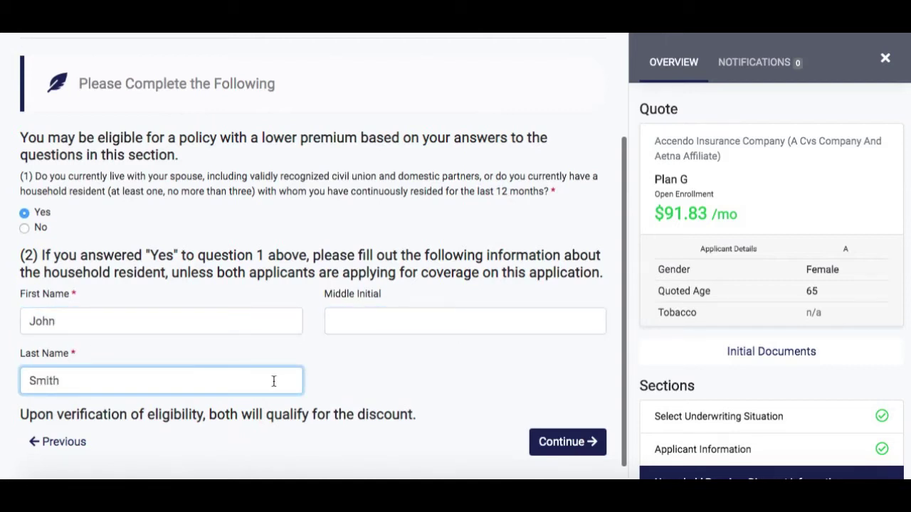
left_click(552, 447)
- Enter the applicant's Social Security number
scroll(553, 372, "down", 1)
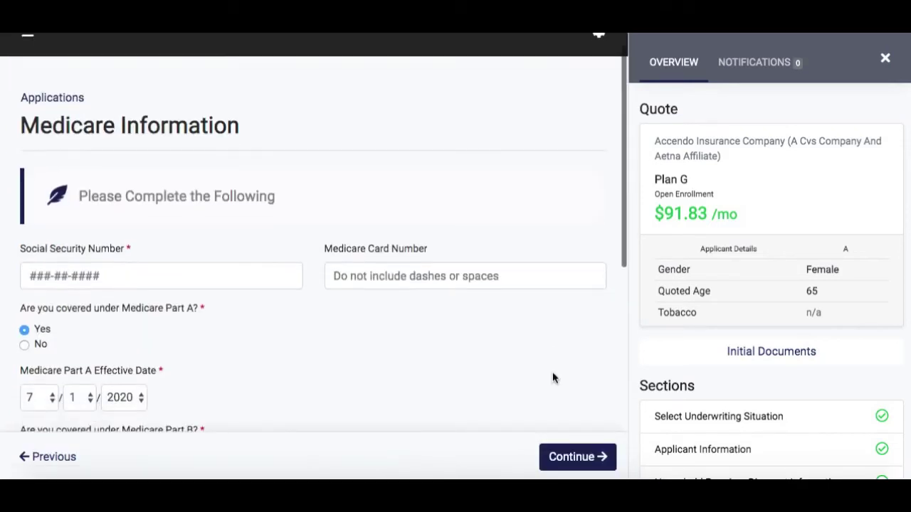
scroll(552, 377, "down", 1)
left_click(55, 207)
type("12345")
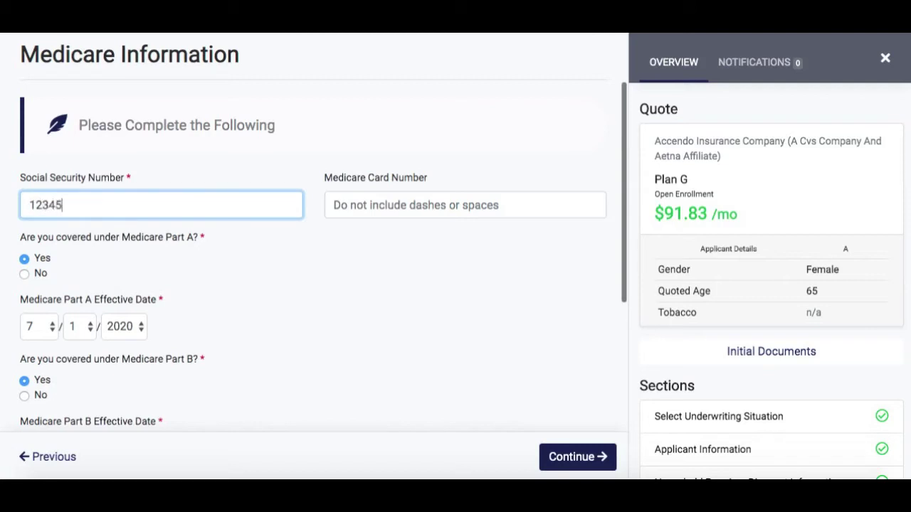
type("6789")
- Answer Yes to the turning-65, Part B enrollment and disability questions, then submit
scroll(207, 299, "down", 1)
scroll(207, 300, "down", 1)
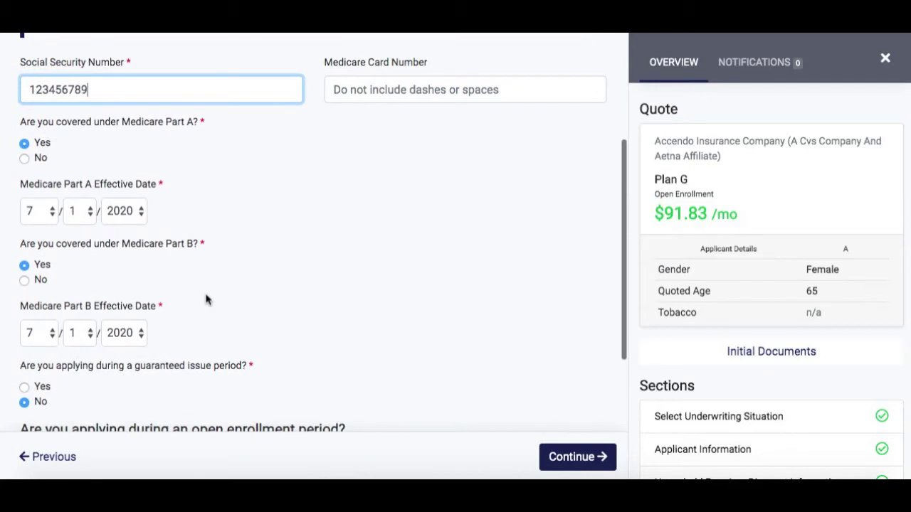
scroll(207, 300, "down", 2)
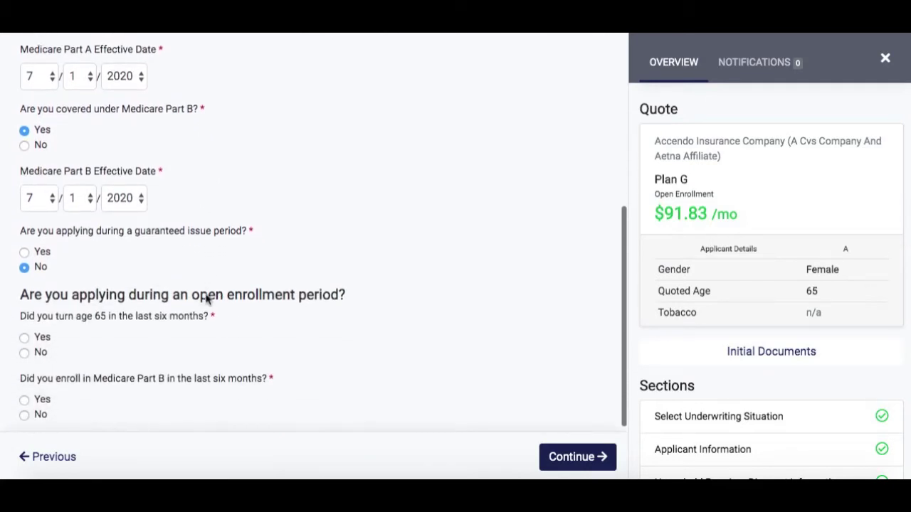
scroll(206, 300, "down", 1)
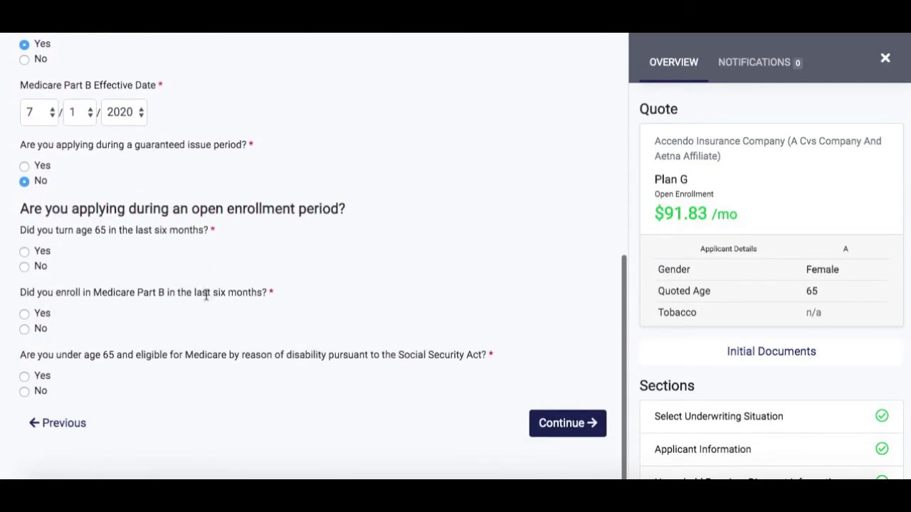
left_click(24, 252)
left_click(23, 315)
left_click(24, 377)
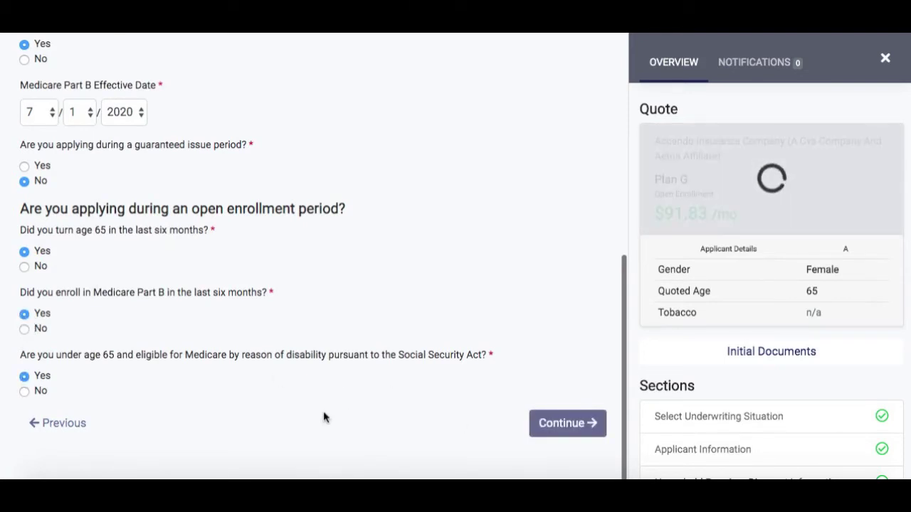
left_click(568, 424)
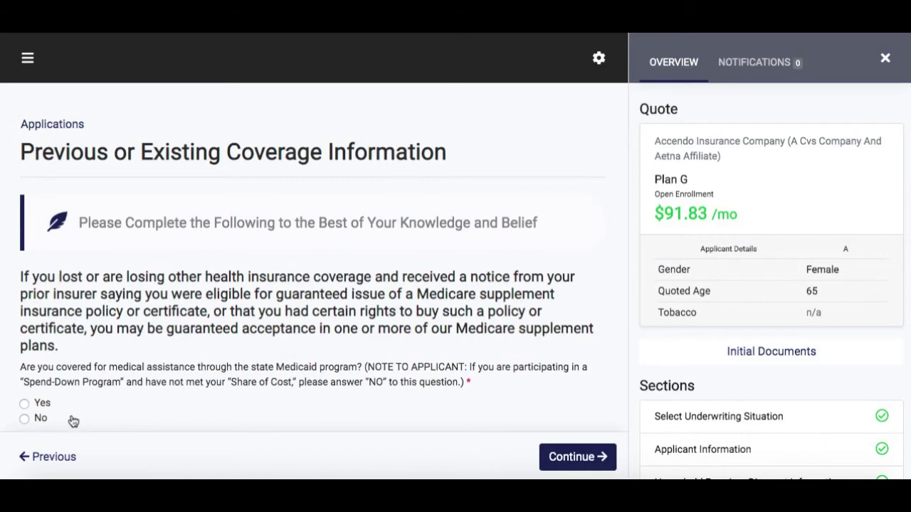
- Answer No to all five coverage questions, including Medicaid and Aetna replacement, and submit
scroll(35, 420, "down", 2)
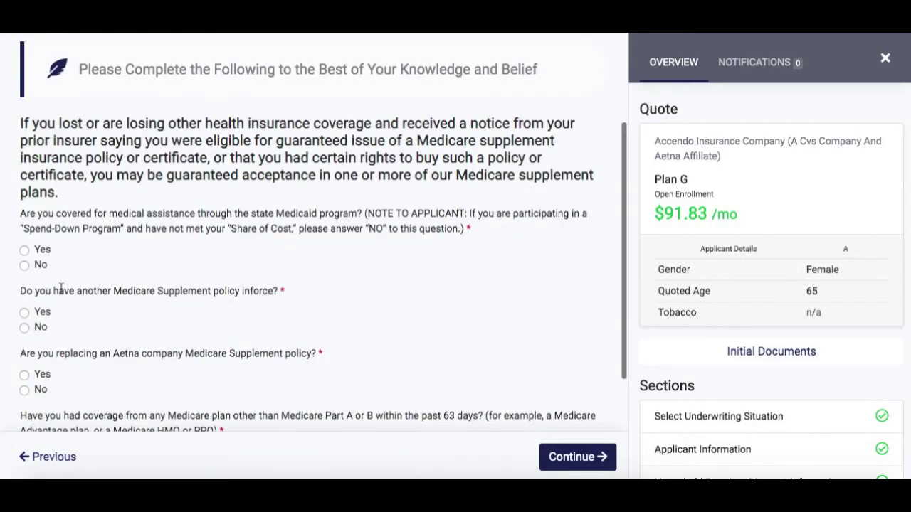
left_click(24, 267)
left_click(24, 328)
left_click(25, 389)
scroll(156, 385, "down", 1)
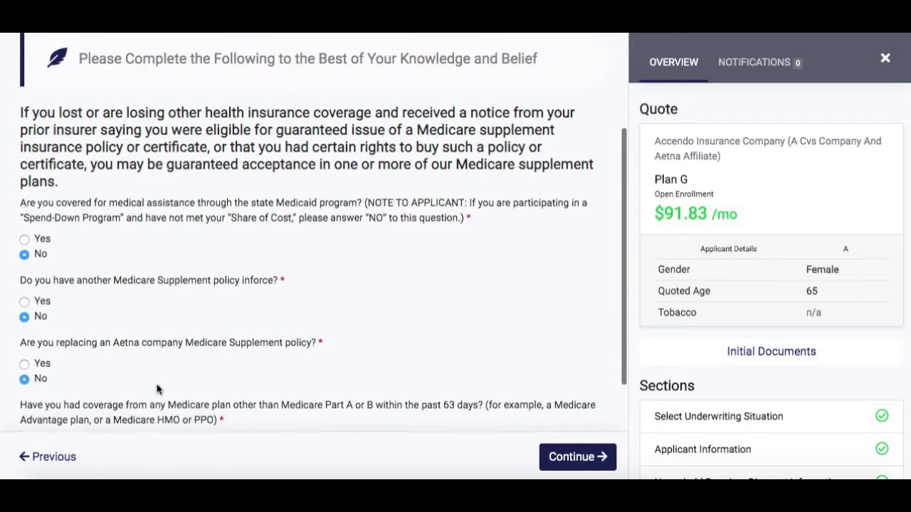
scroll(156, 388, "down", 1)
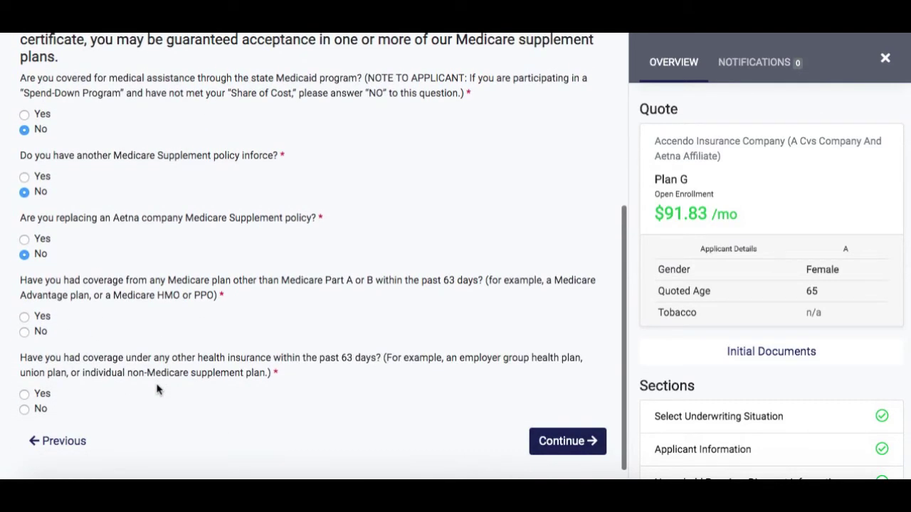
left_click(41, 240)
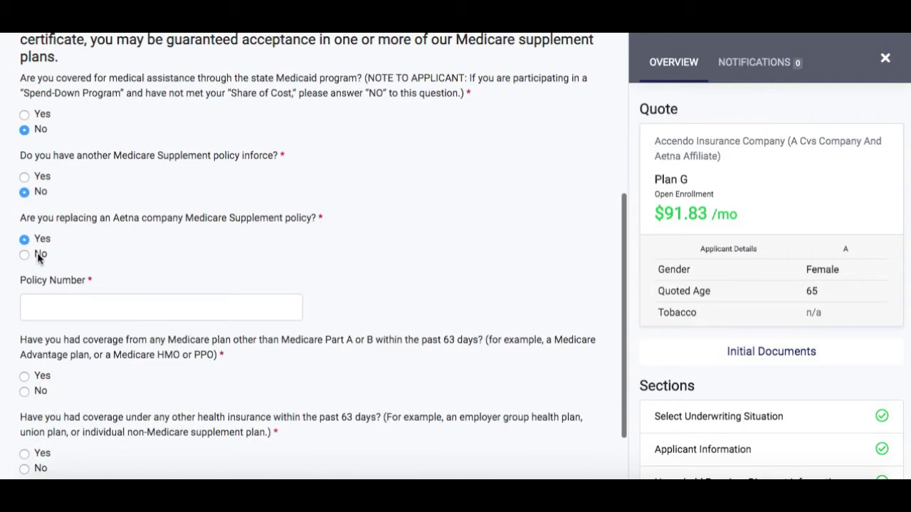
left_click(39, 257)
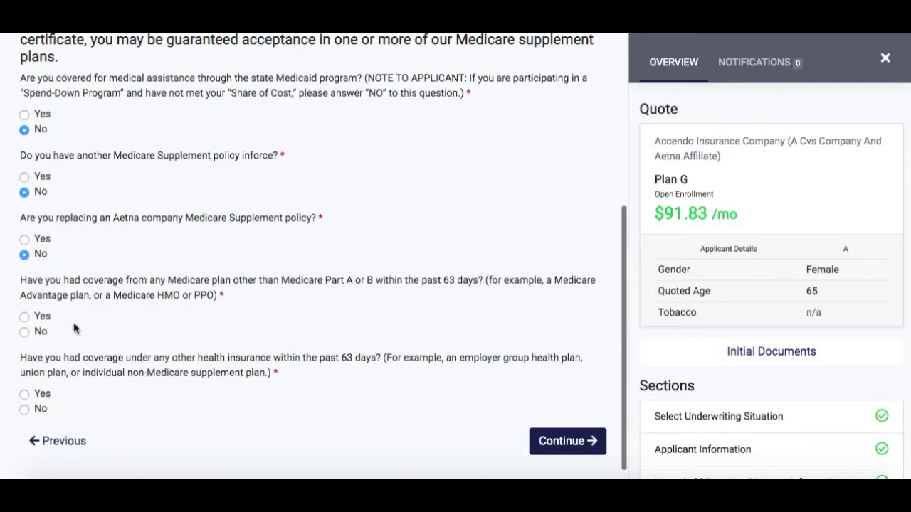
left_click(25, 332)
left_click(25, 410)
scroll(518, 391, "down", 1)
left_click(569, 429)
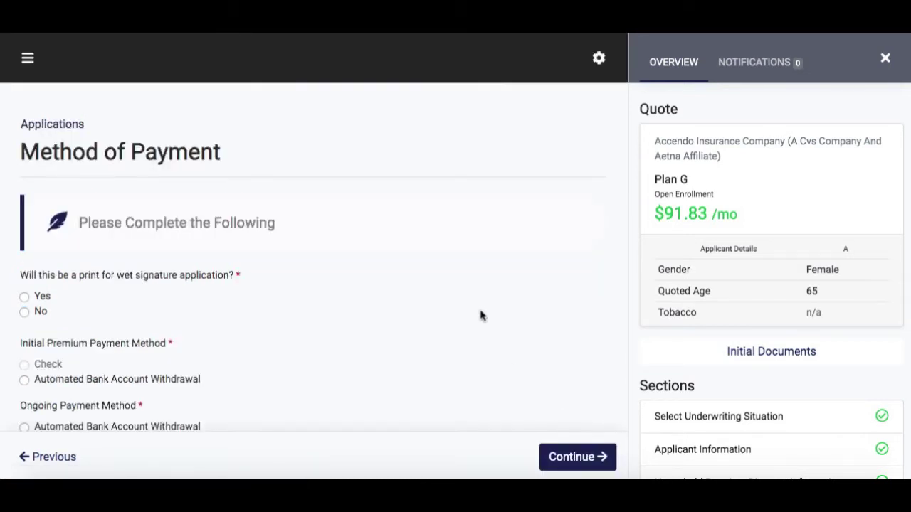
- Pay the initial premium by automatic bank withdrawal drafted on the policy effective date
scroll(481, 315, "down", 1)
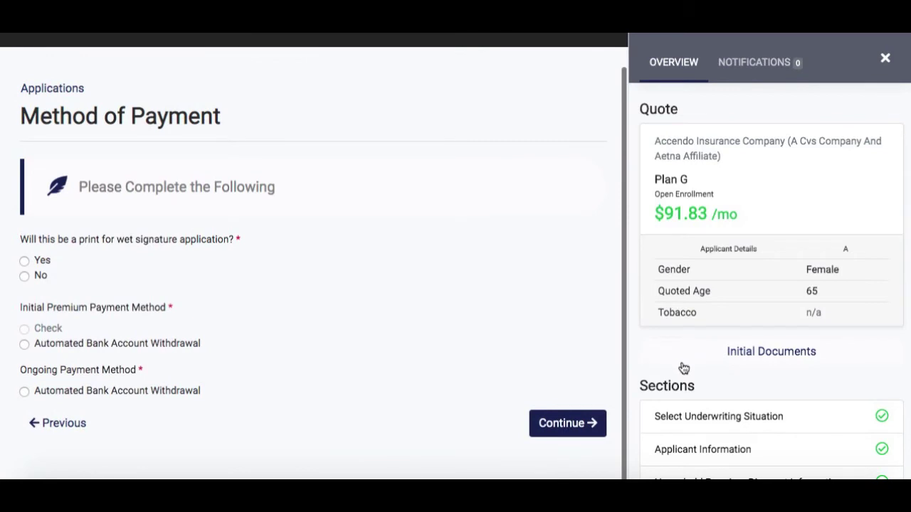
scroll(681, 367, "down", 3)
scroll(856, 288, "down", 2)
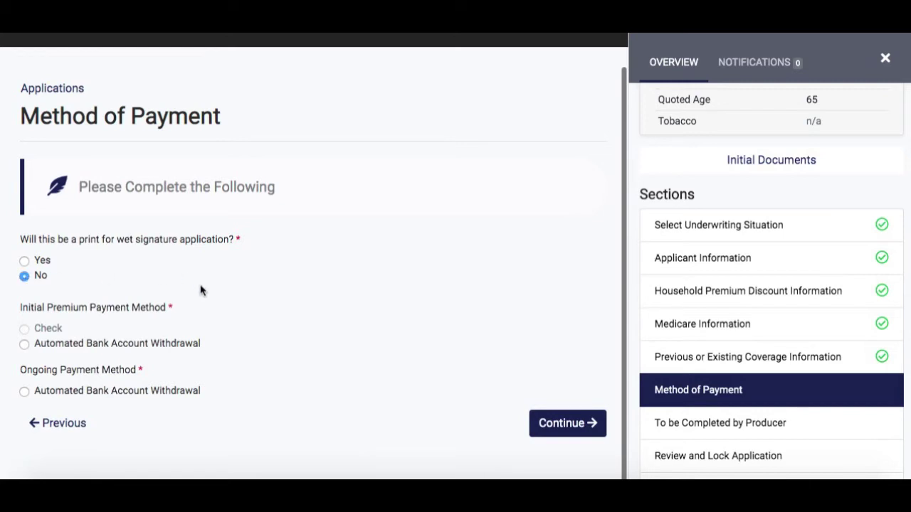
left_click(160, 347)
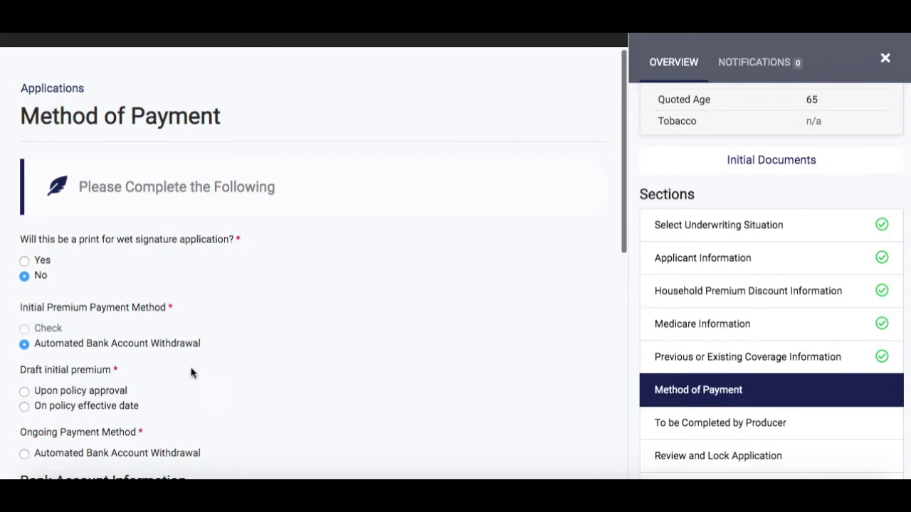
scroll(179, 358, "down", 2)
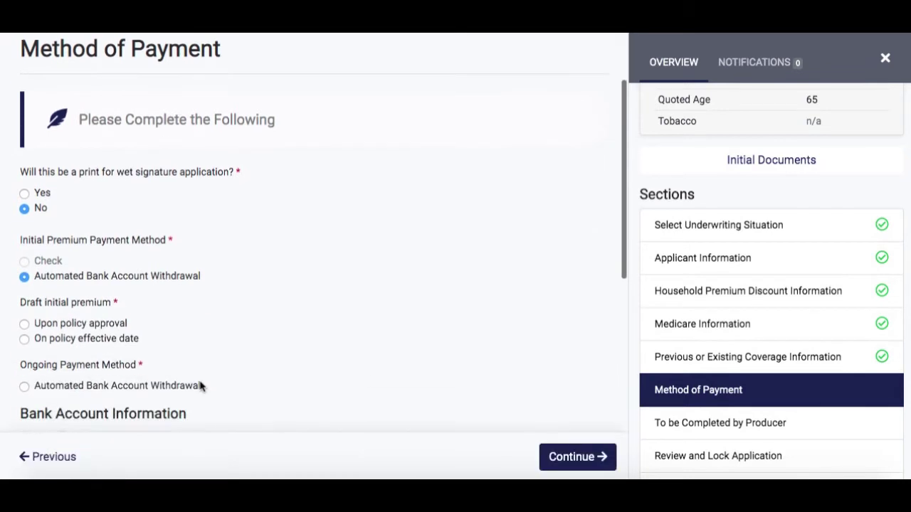
left_click(101, 331)
- Pay ongoing premiums by automatic withdrawal monthly on day 1 from a Checking account
scroll(256, 341, "down", 2)
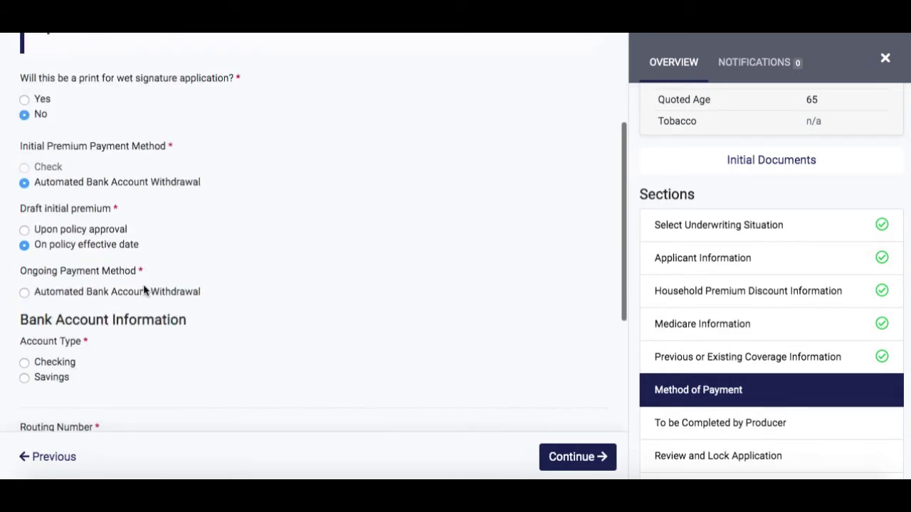
left_click(146, 293)
scroll(226, 298, "down", 2)
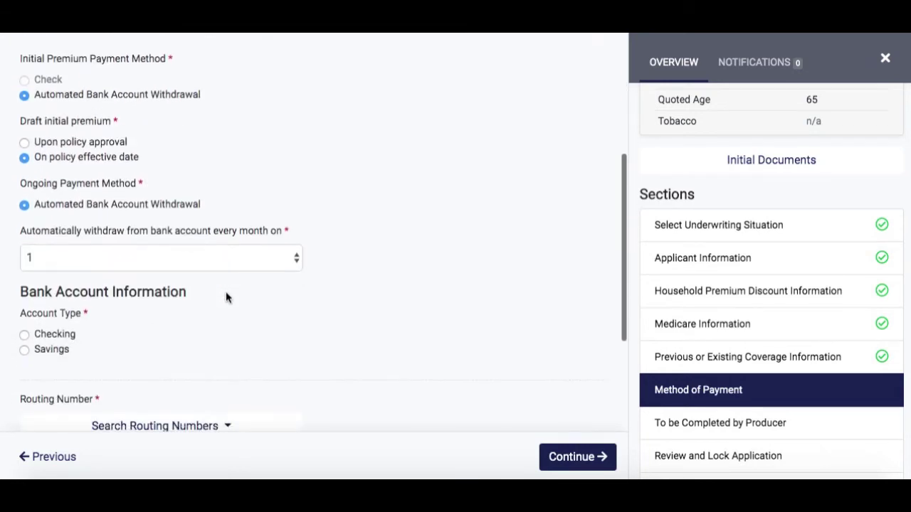
left_click(212, 269)
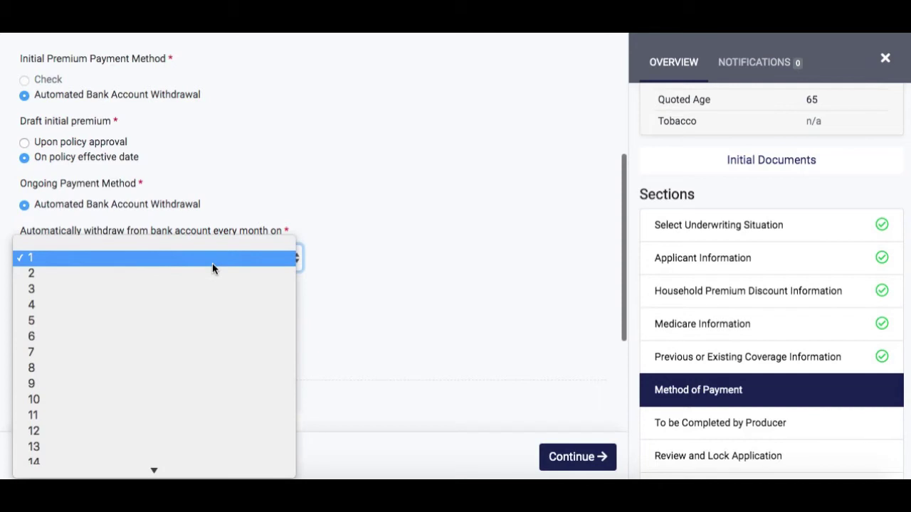
left_click(213, 260)
scroll(212, 262, "down", 1)
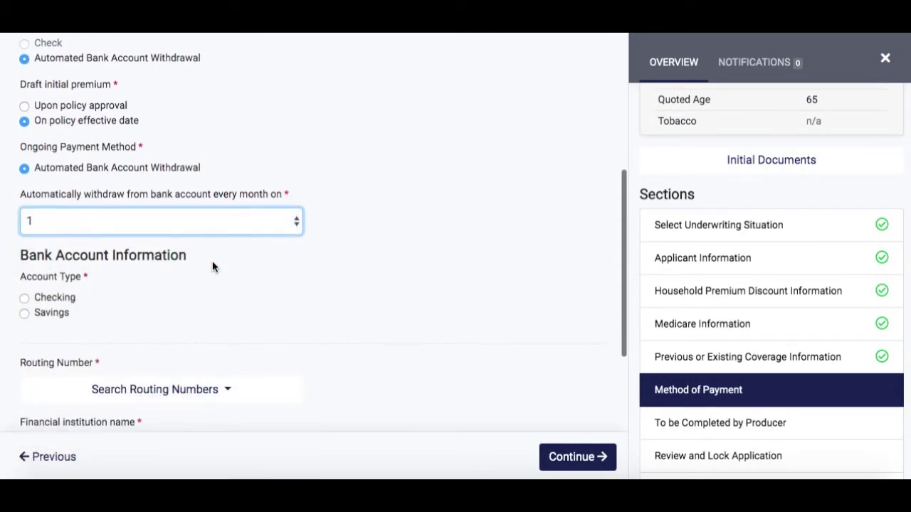
left_click(45, 298)
scroll(209, 301, "down", 2)
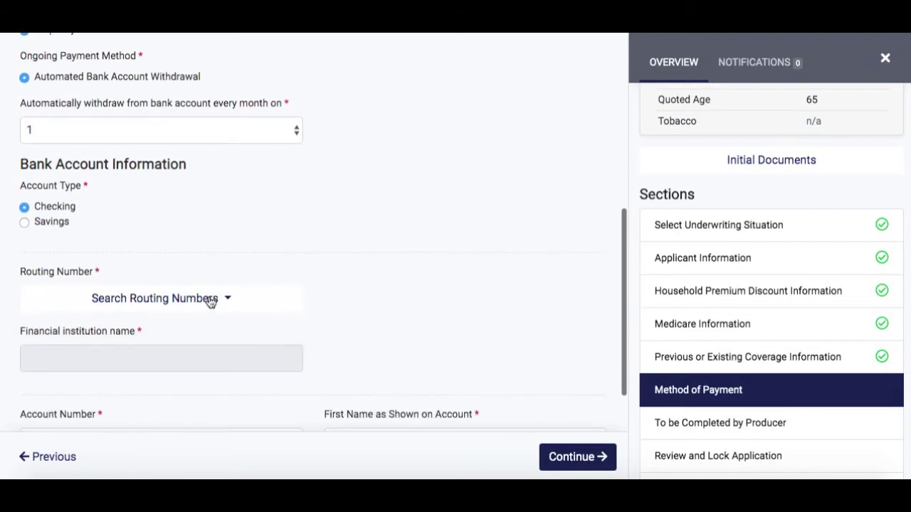
scroll(210, 301, "down", 2)
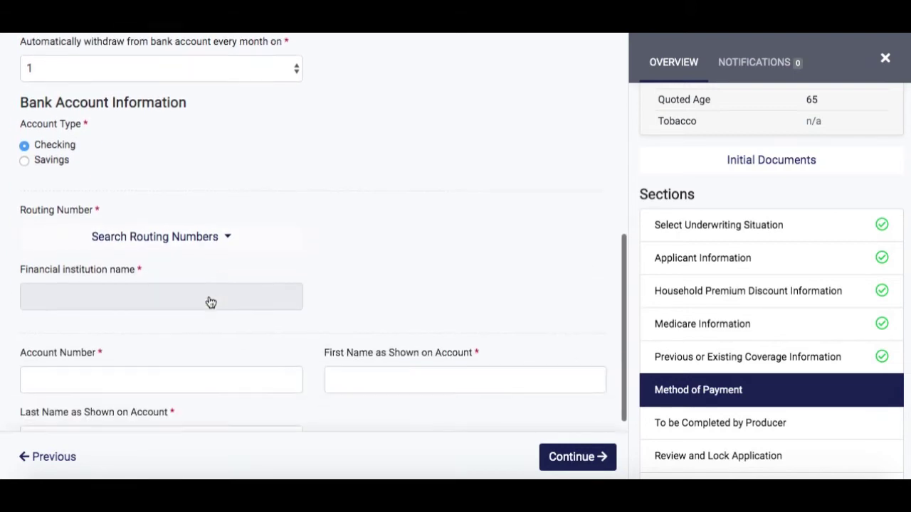
- Search routing numbers for 'The First Nation' and pick First National Bank of Bellevue
left_click(200, 232)
left_click(121, 261)
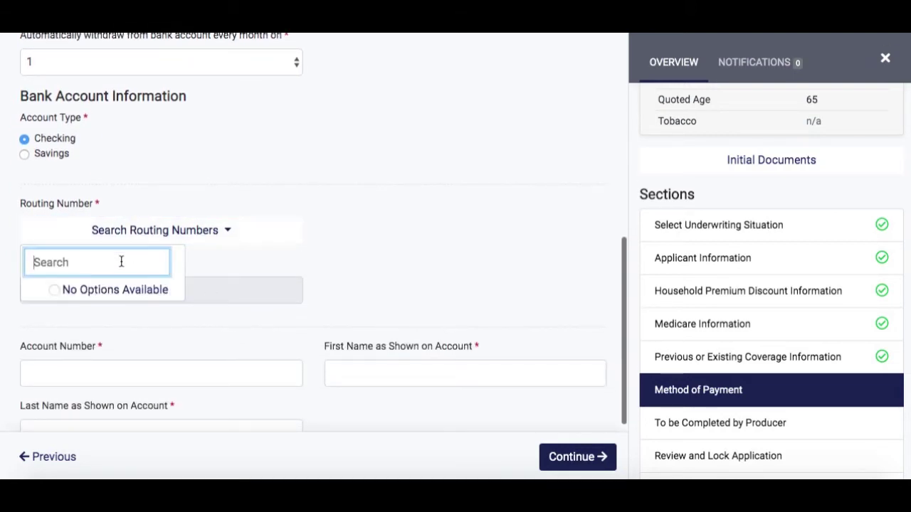
type("The First National")
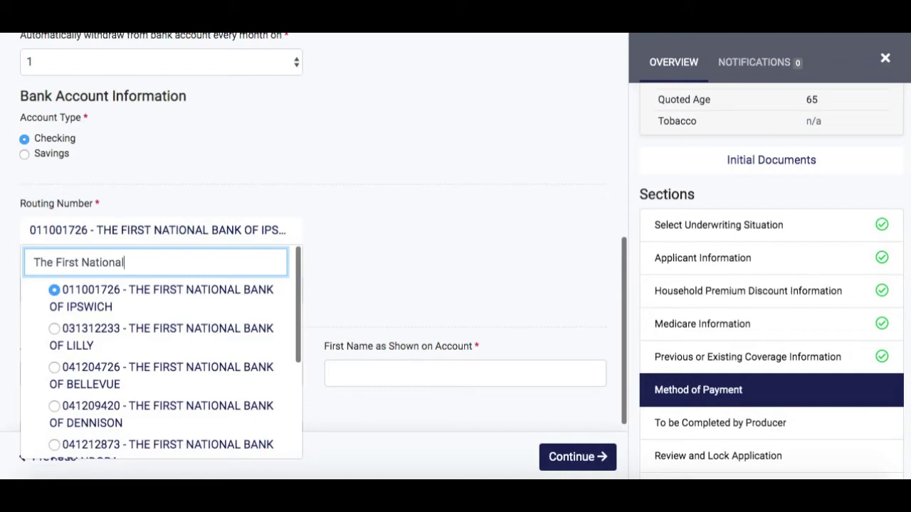
left_click(159, 377)
- Enter the account number and holder's name, mark the owner as the insured, and submit
scroll(246, 315, "down", 2)
left_click(215, 314)
type("123456789")
left_click(399, 326)
key("Tab")
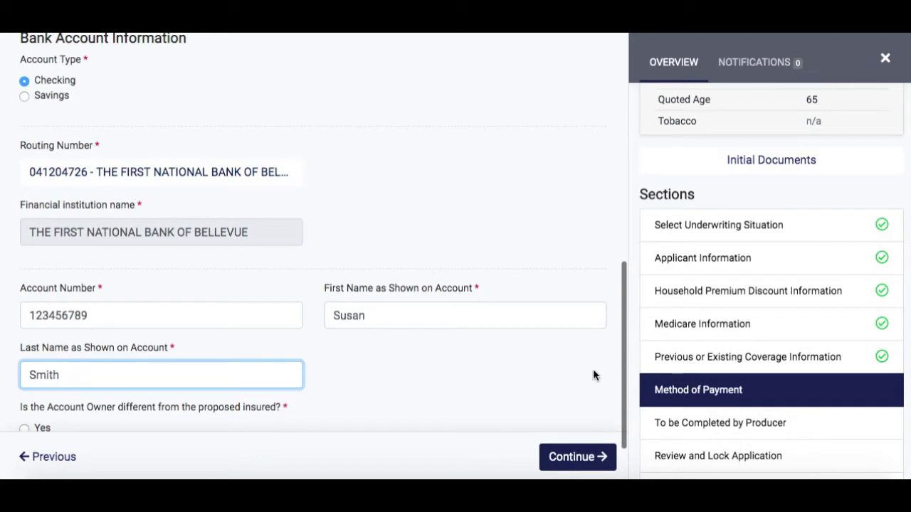
scroll(427, 368, "down", 2)
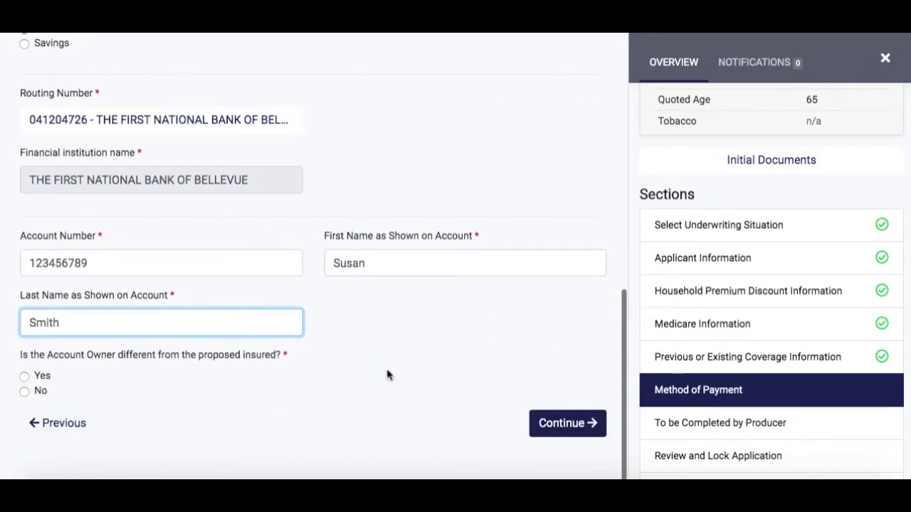
left_click(42, 396)
left_click(567, 436)
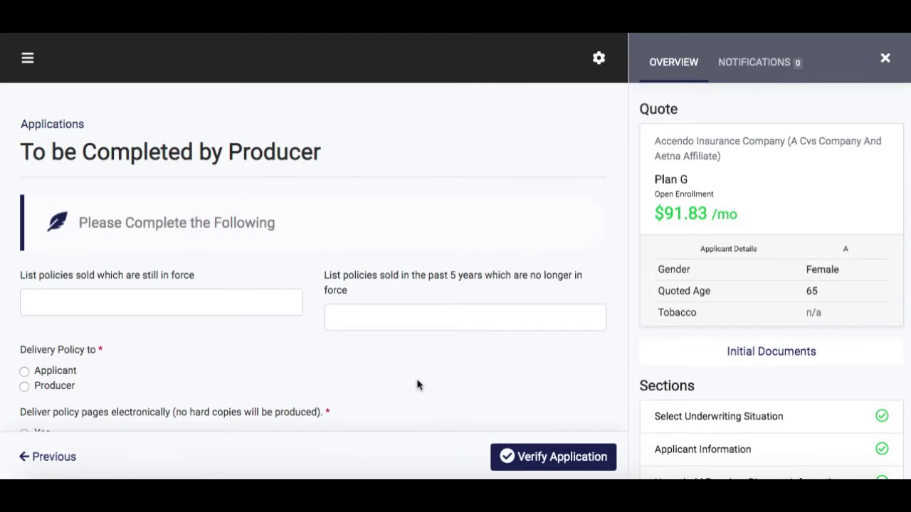
- Deliver the policy electronically to the Applicant and answer Yes to accurate recording and the interview
scroll(418, 385, "down", 2)
scroll(418, 385, "down", 3)
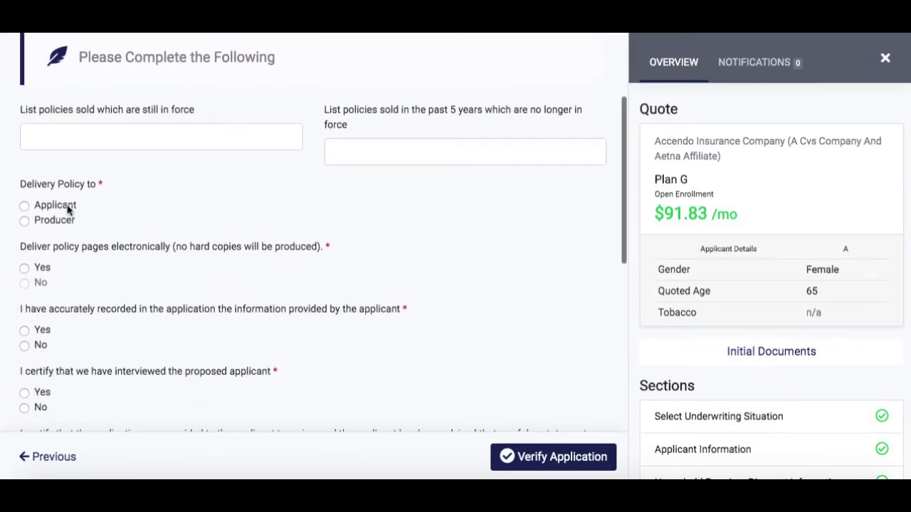
left_click(67, 209)
scroll(81, 256, "down", 1)
left_click(42, 228)
scroll(73, 297, "down", 1)
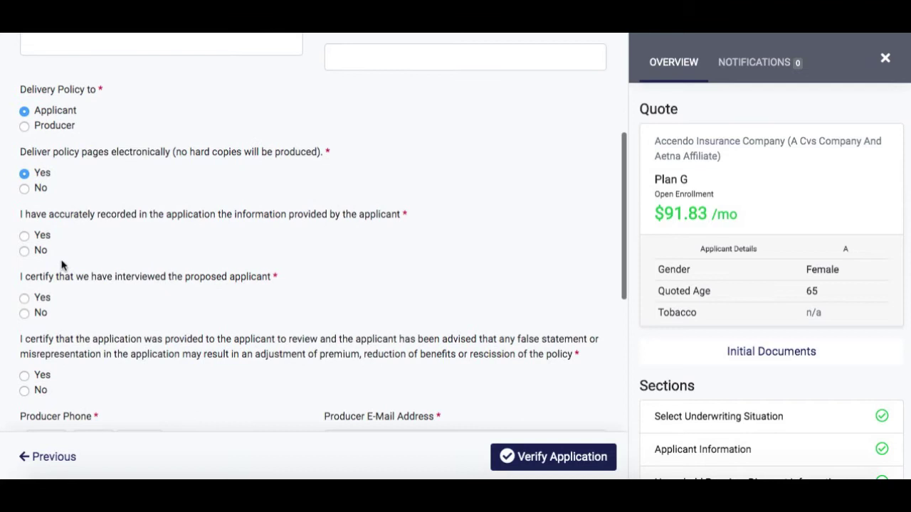
left_click(39, 237)
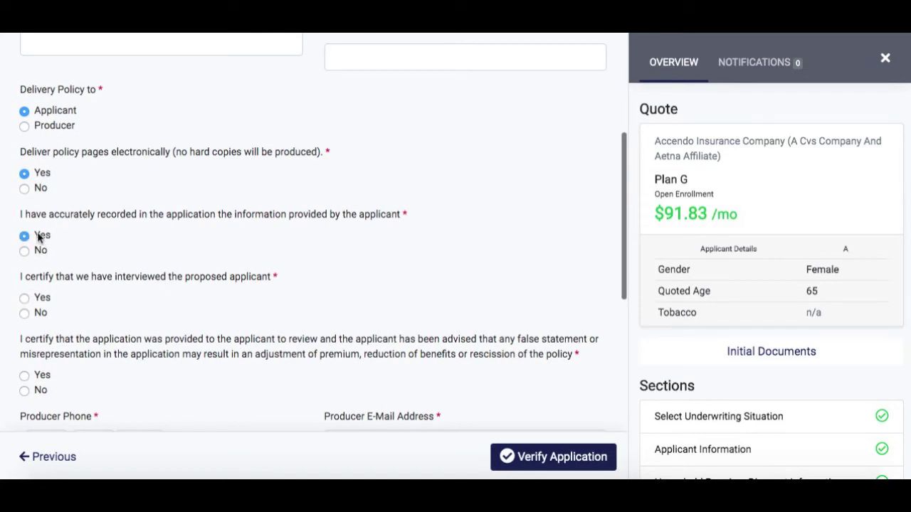
left_click(41, 299)
scroll(159, 316, "down", 2)
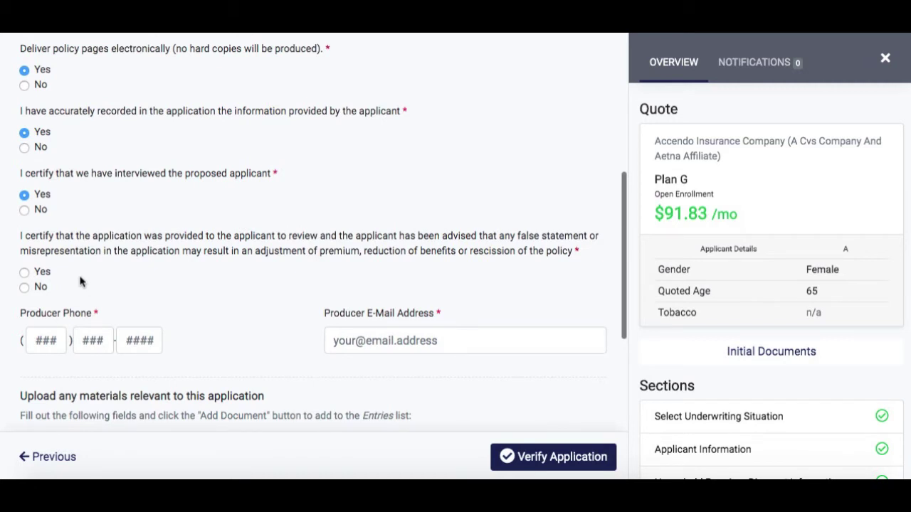
scroll(80, 282, "down", 3)
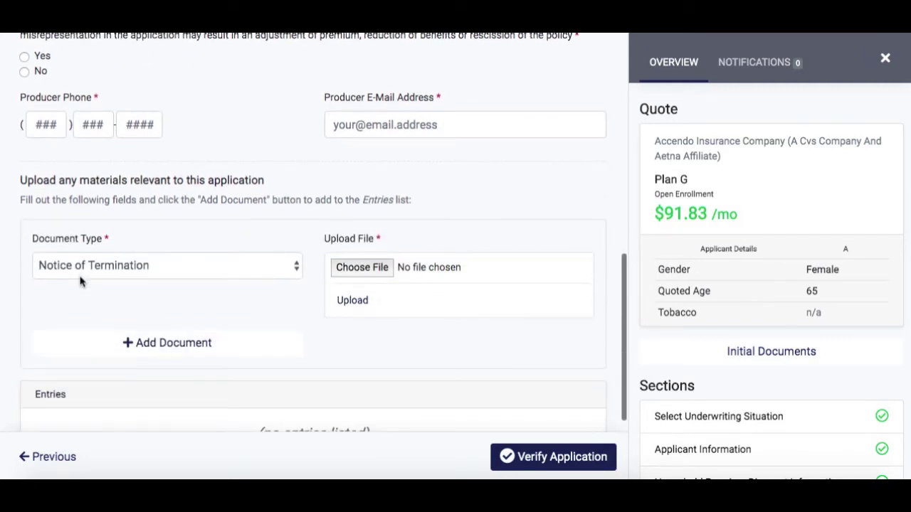
scroll(79, 282, "down", 2)
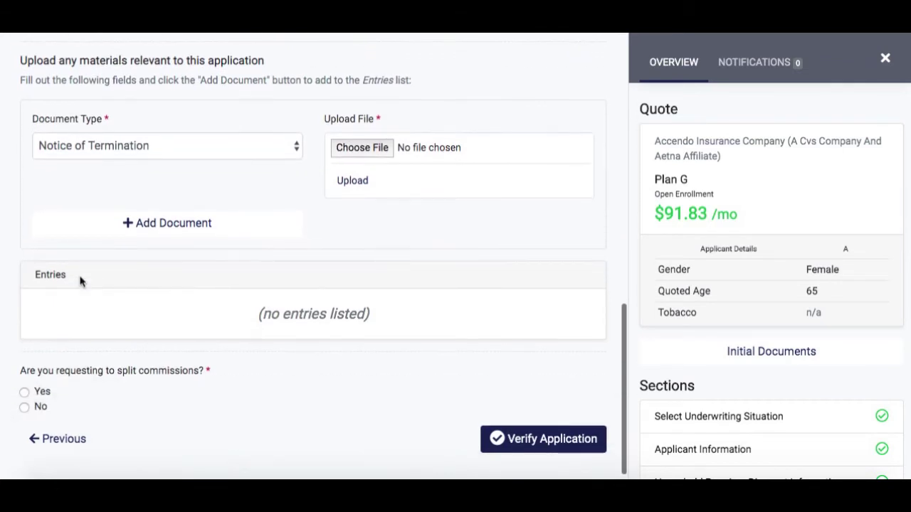
scroll(80, 282, "up", 4)
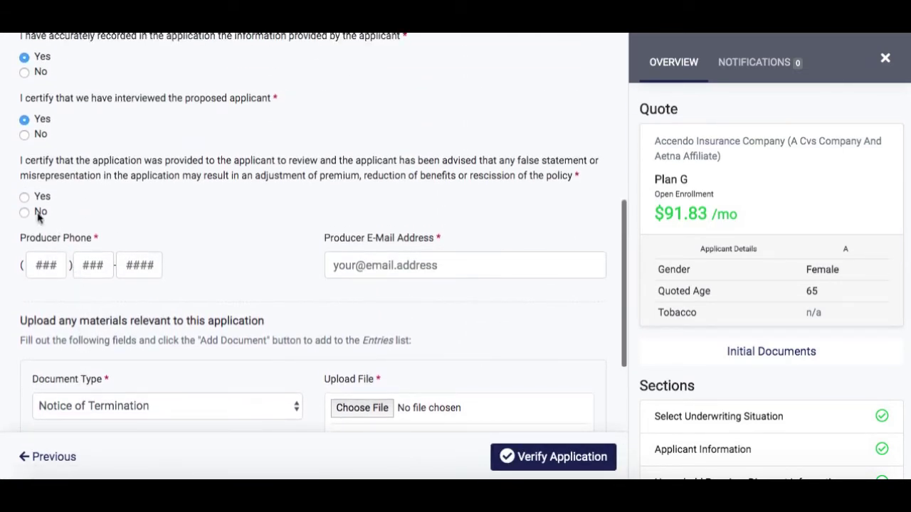
- Answer Yes to the applicant-review certification and enter the producer's phone number and e-mail address
left_click(38, 200)
left_click(44, 259)
type("5555555555")
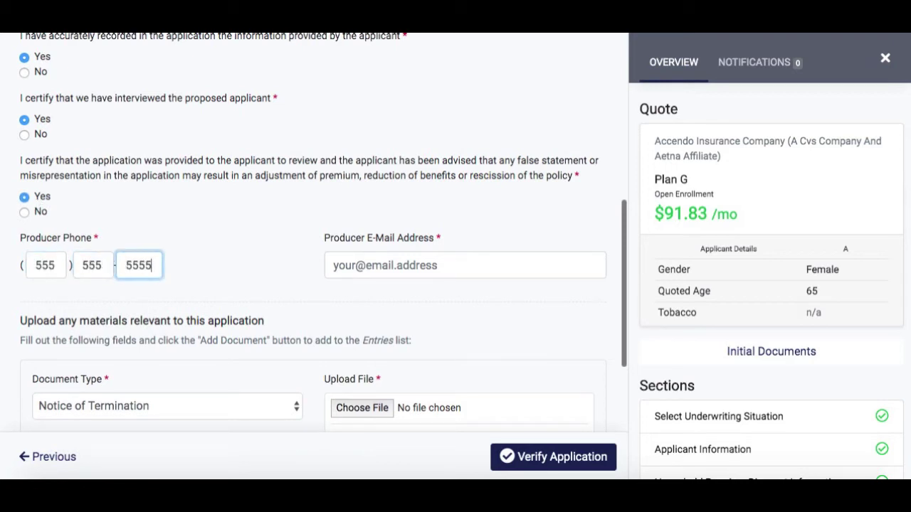
key("Tab")
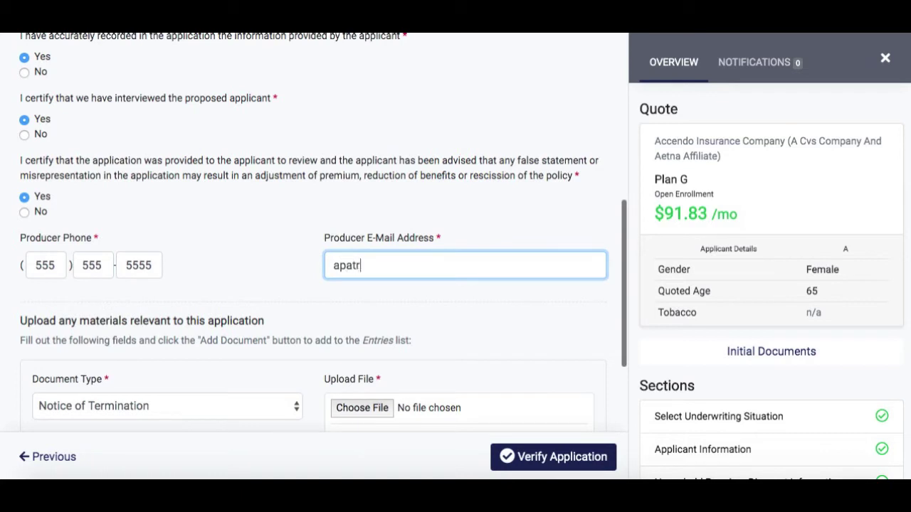
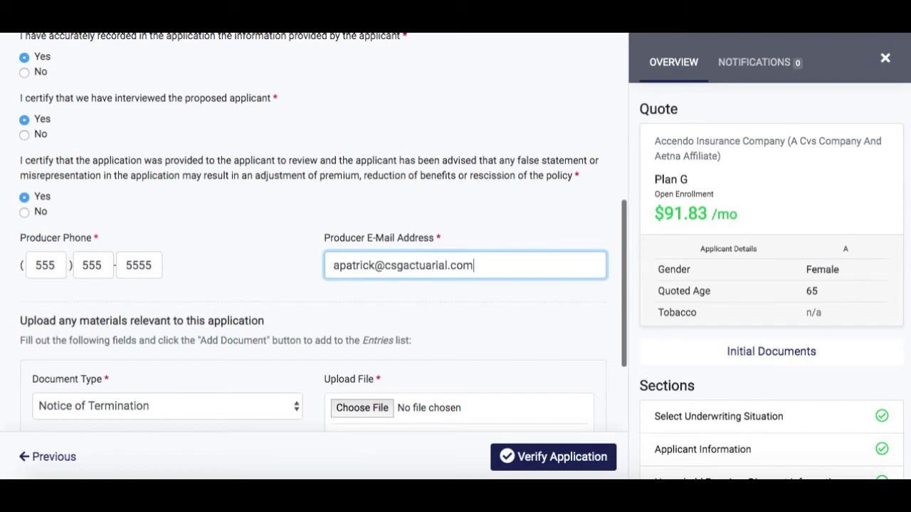
- Choose No for split commissions, verify and review the application, then lock it for e-signature
scroll(184, 310, "down", 5)
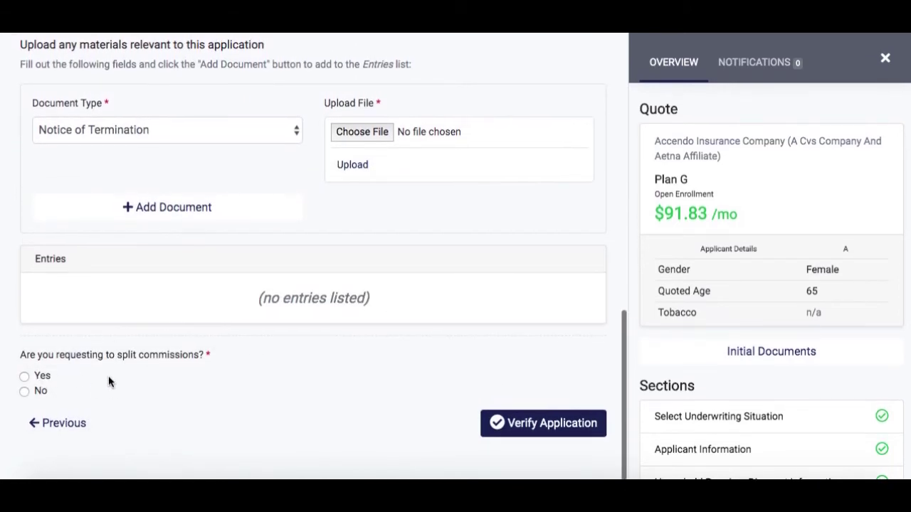
left_click(44, 392)
left_click(538, 425)
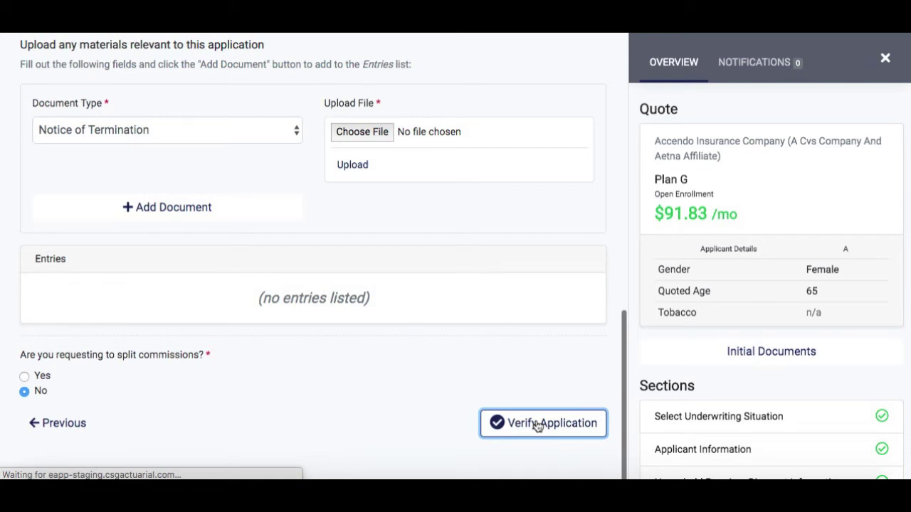
scroll(500, 330, "down", 3)
scroll(500, 330, "down", 1)
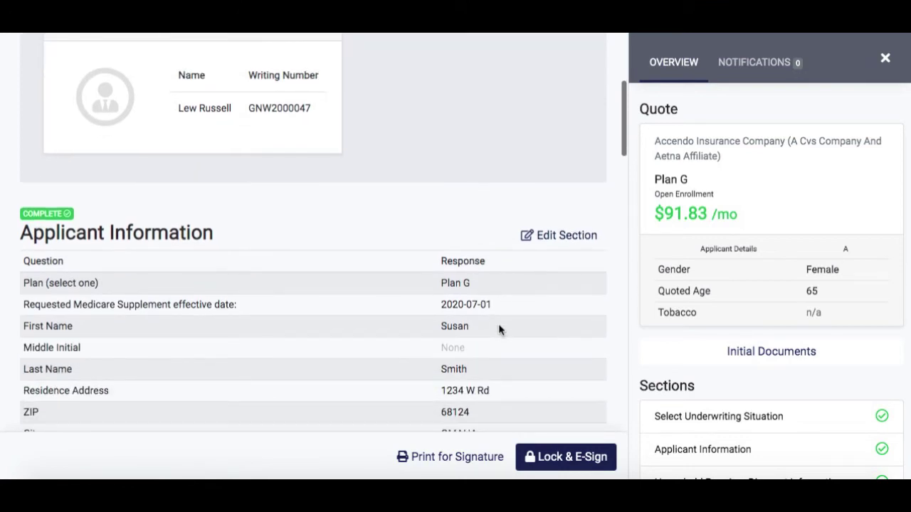
scroll(500, 330, "down", 1)
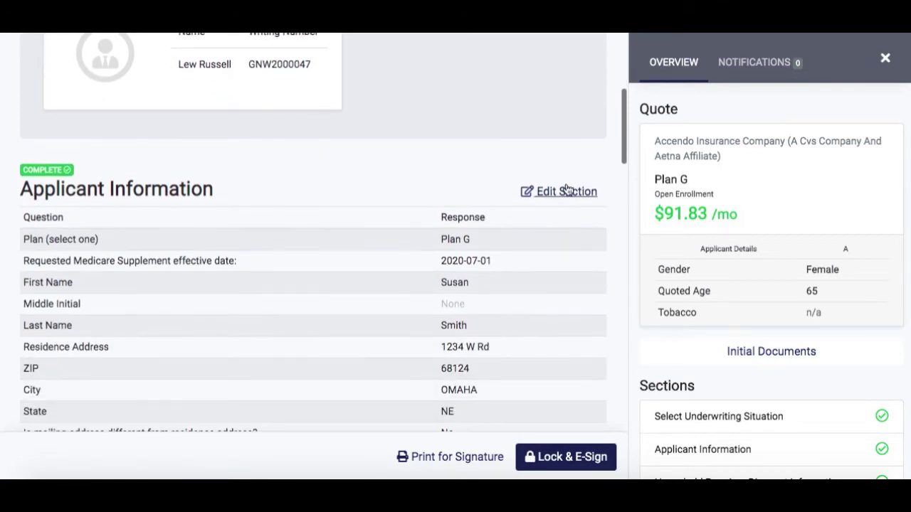
scroll(484, 289, "down", 5)
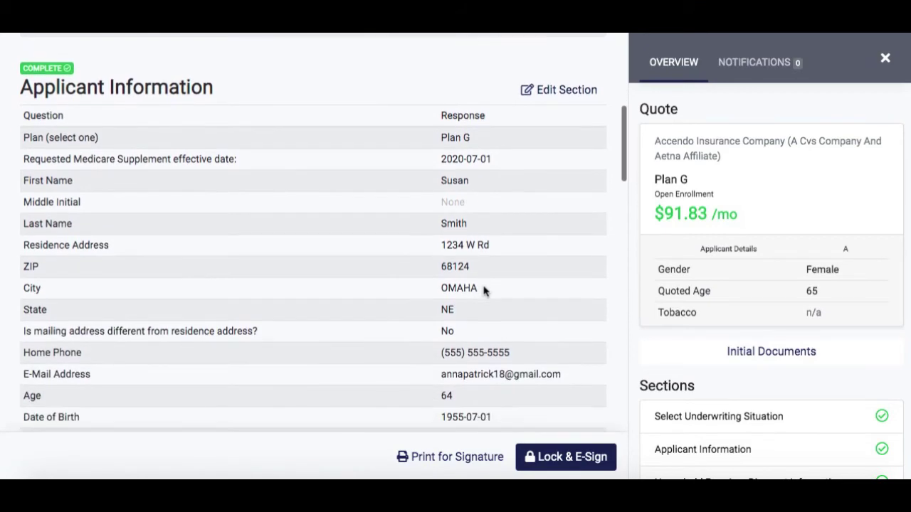
scroll(483, 290, "down", 3)
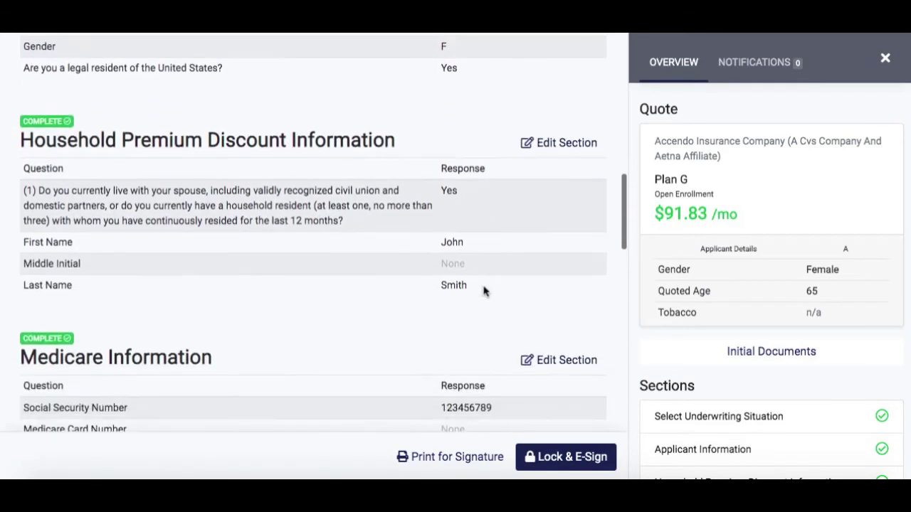
scroll(483, 292, "down", 8)
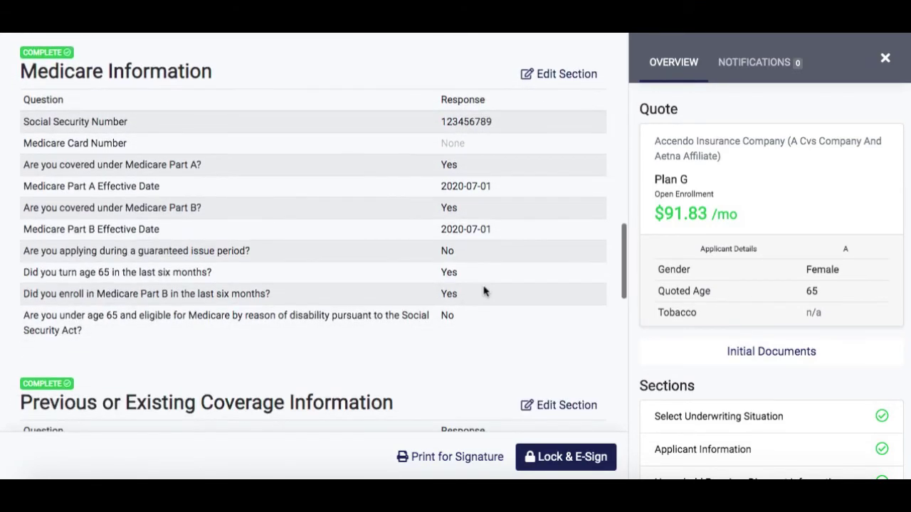
scroll(483, 291, "down", 10)
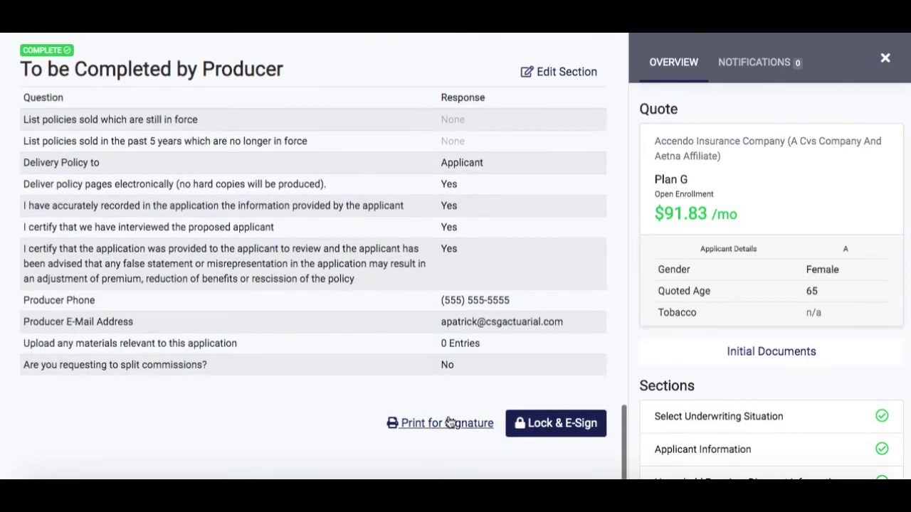
left_click(559, 427)
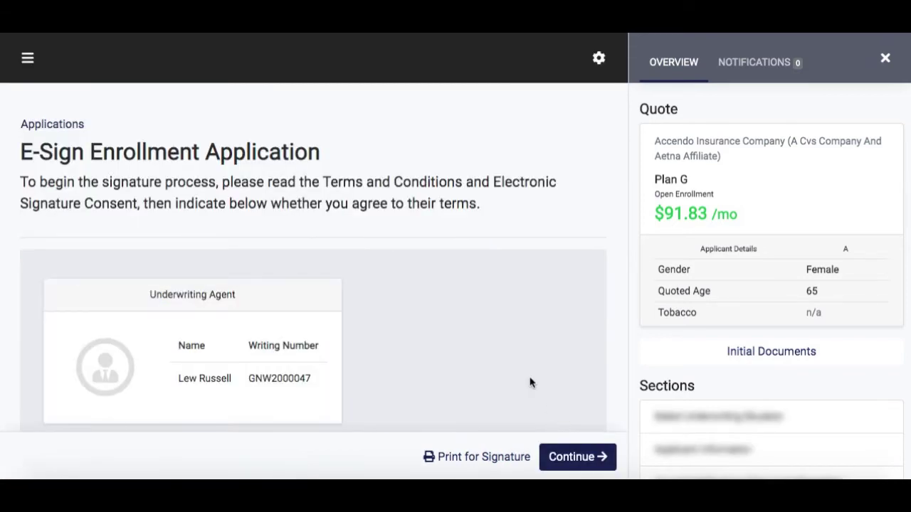
- Set the applicant's electronic-signature consent to I Agree and continue to the Statement of Signature
scroll(478, 330, "down", 12)
scroll(478, 330, "down", 15)
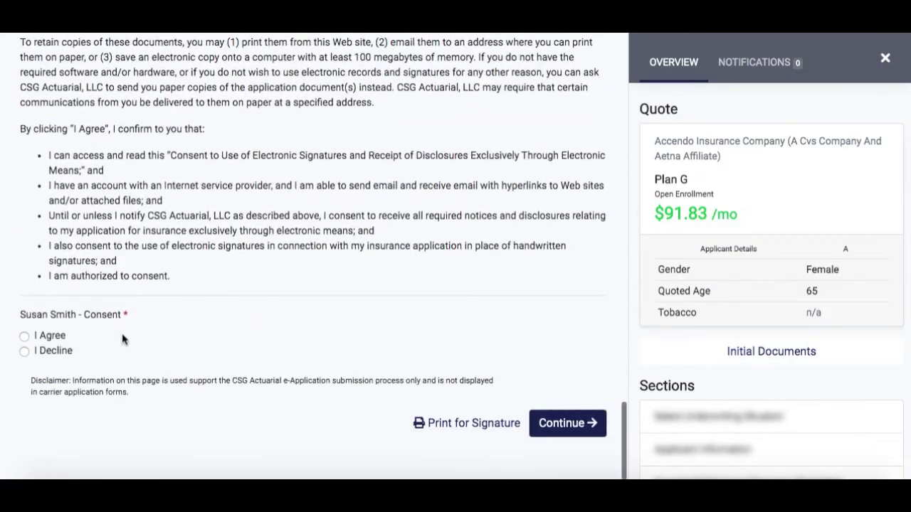
left_click(47, 336)
left_click(567, 427)
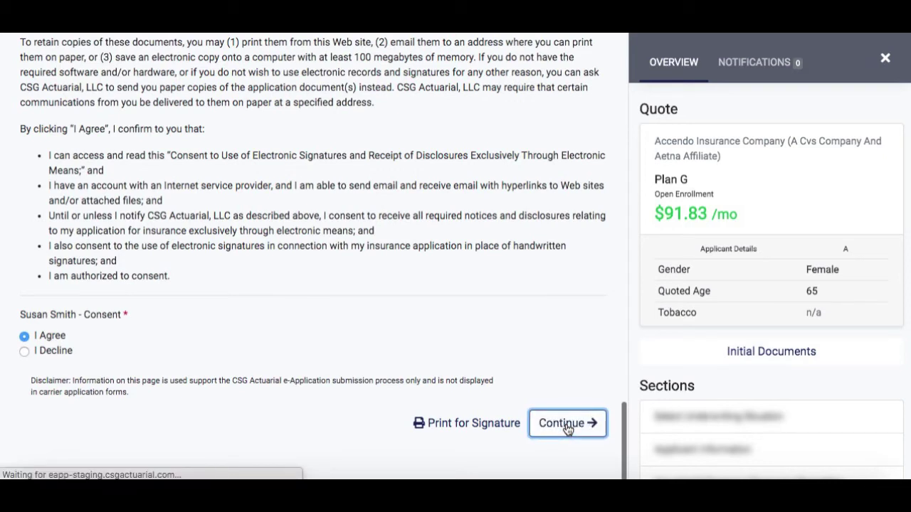
scroll(524, 305, "down", 2)
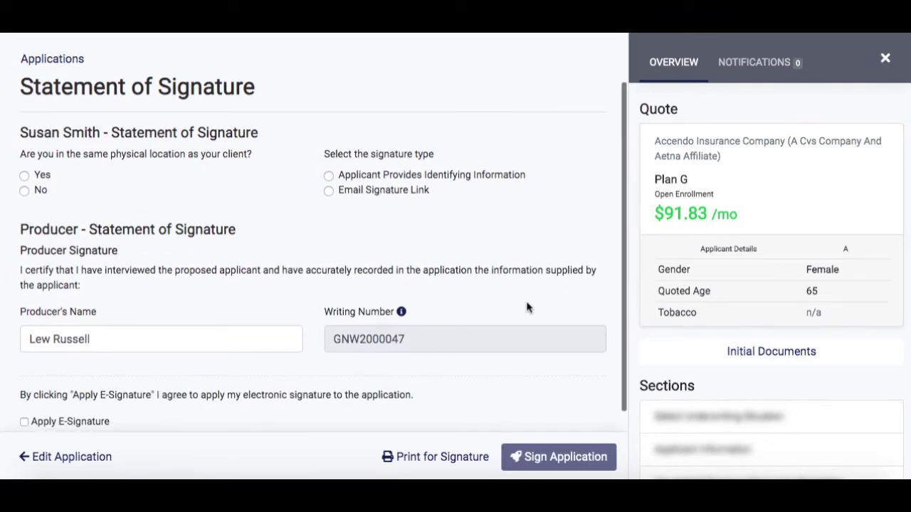
- Answer Yes for same physical location and choose Applicant Provides Identifying Information as the signature type
left_click(42, 176)
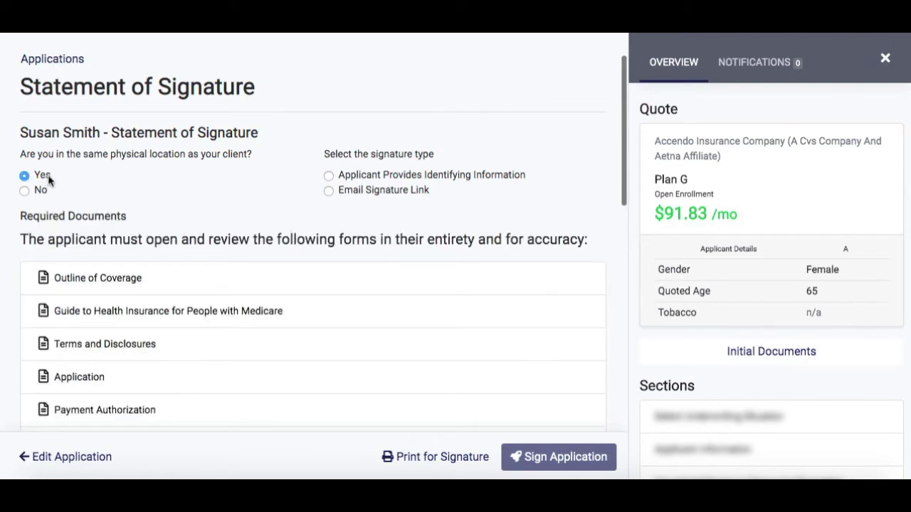
left_click(358, 177)
left_click(42, 192)
left_click(366, 190)
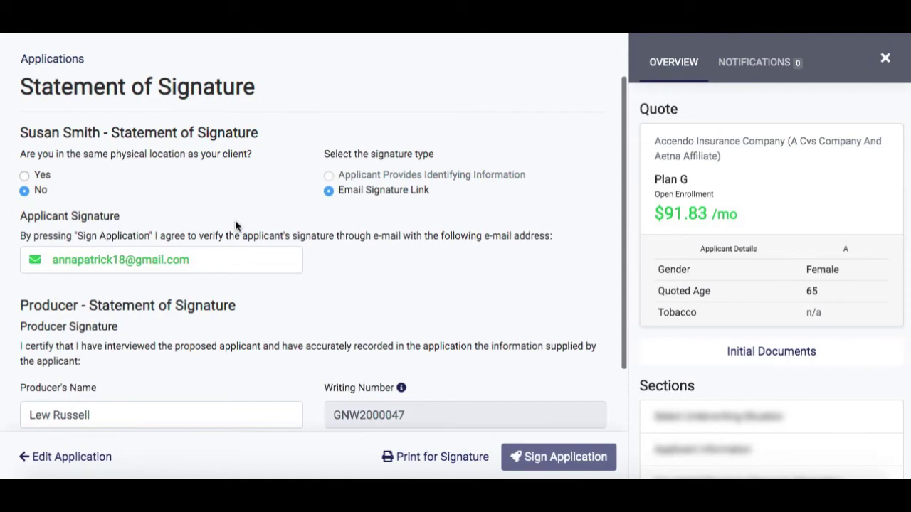
scroll(236, 225, "down", 3)
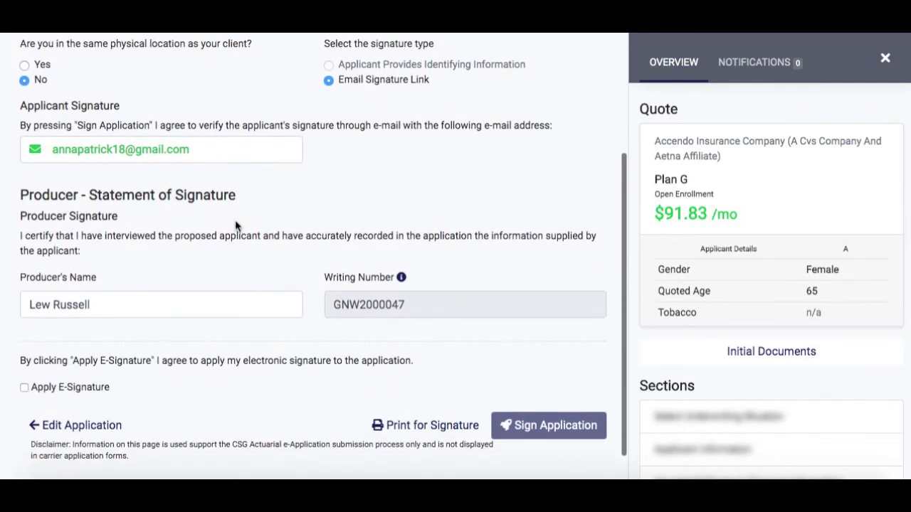
scroll(227, 269, "up", 2)
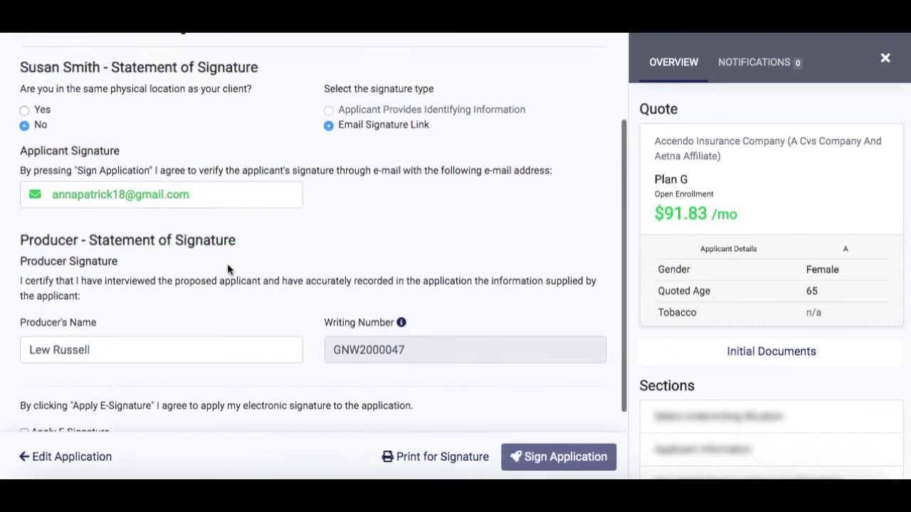
left_click(42, 127)
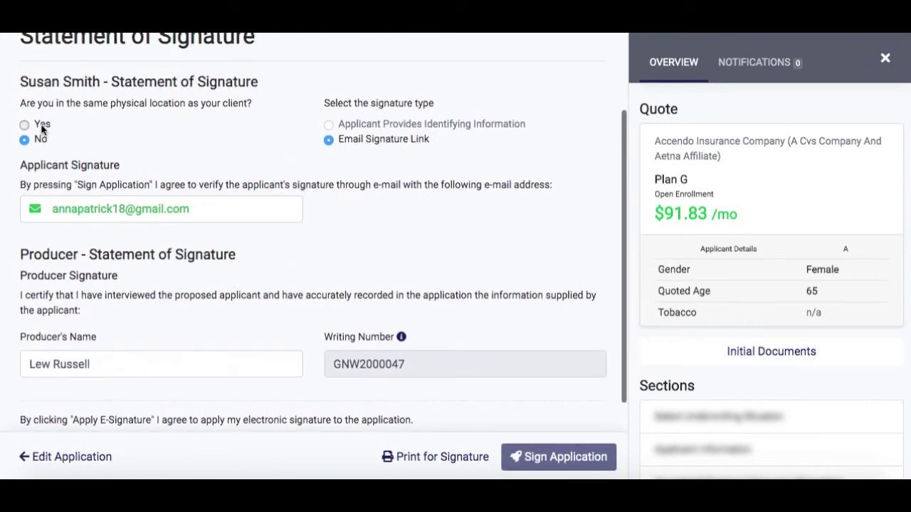
left_click(352, 127)
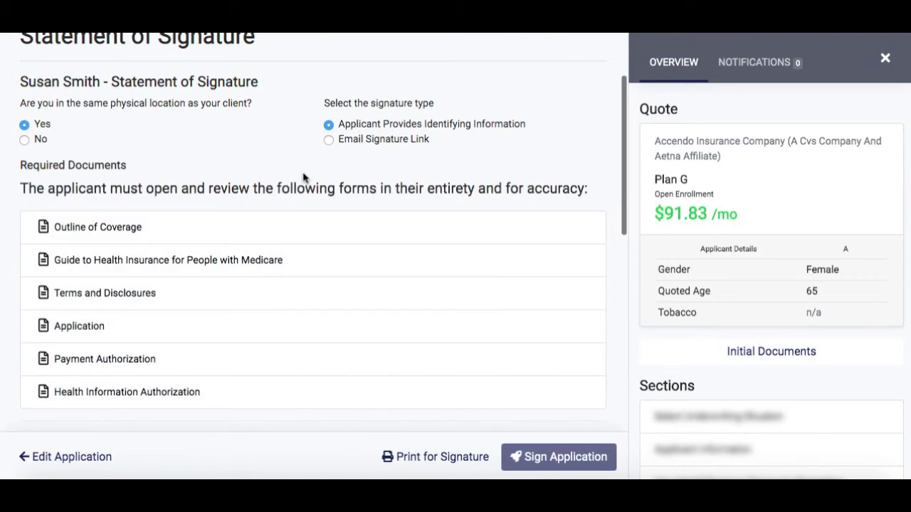
- Open and read through the Outline of Coverage and Application PDFs under Required Documents
scroll(304, 178, "down", 5)
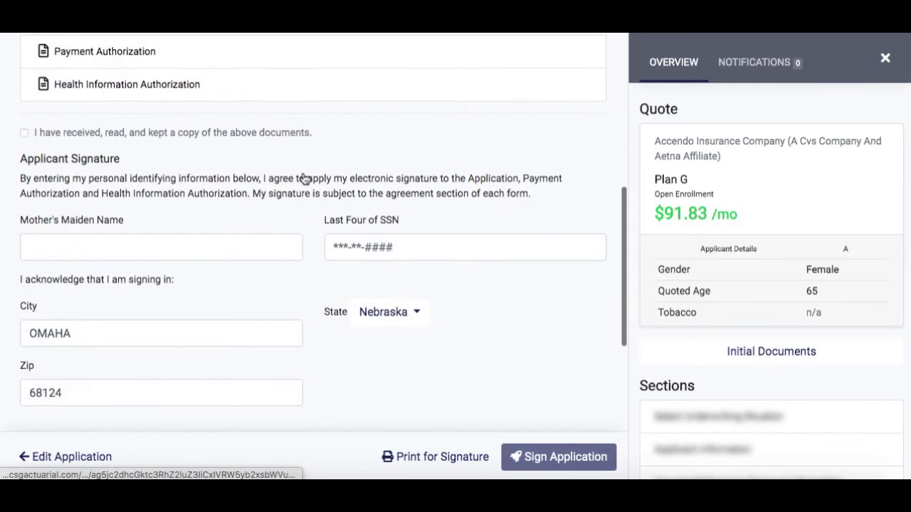
scroll(304, 178, "up", 4)
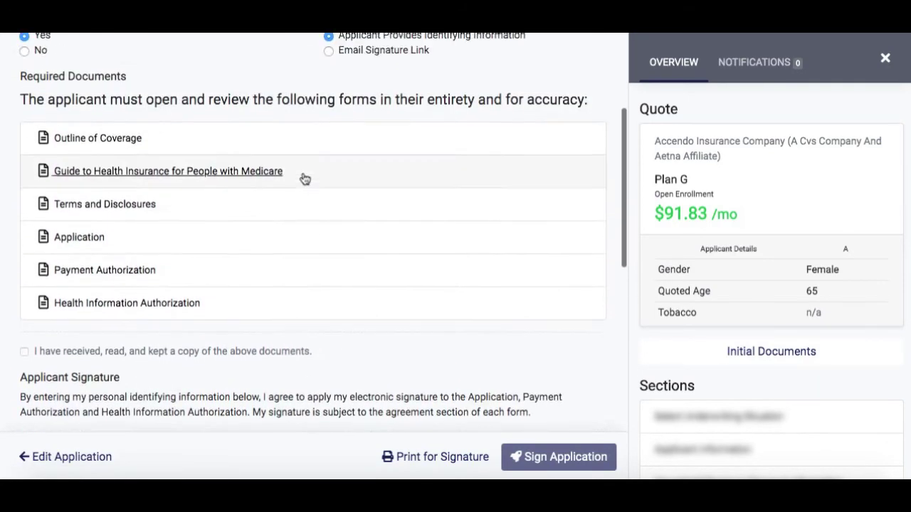
scroll(304, 178, "up", 1)
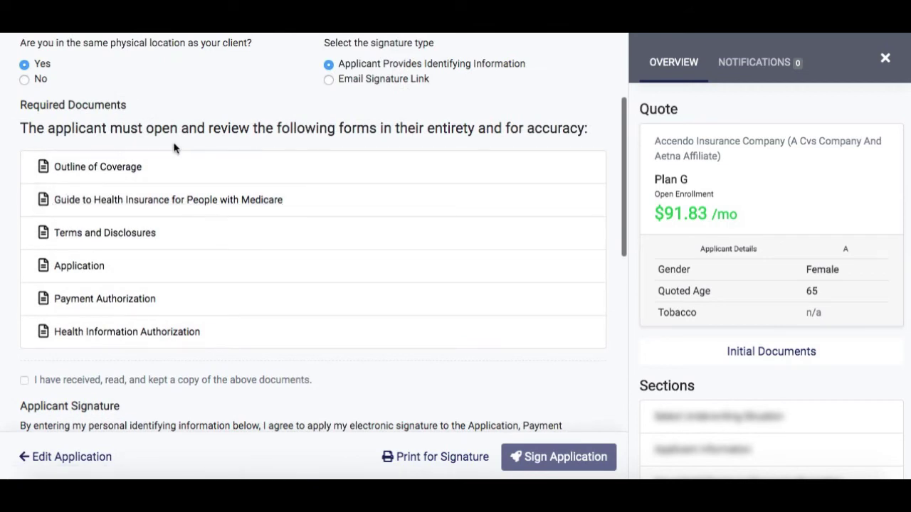
left_click(127, 172)
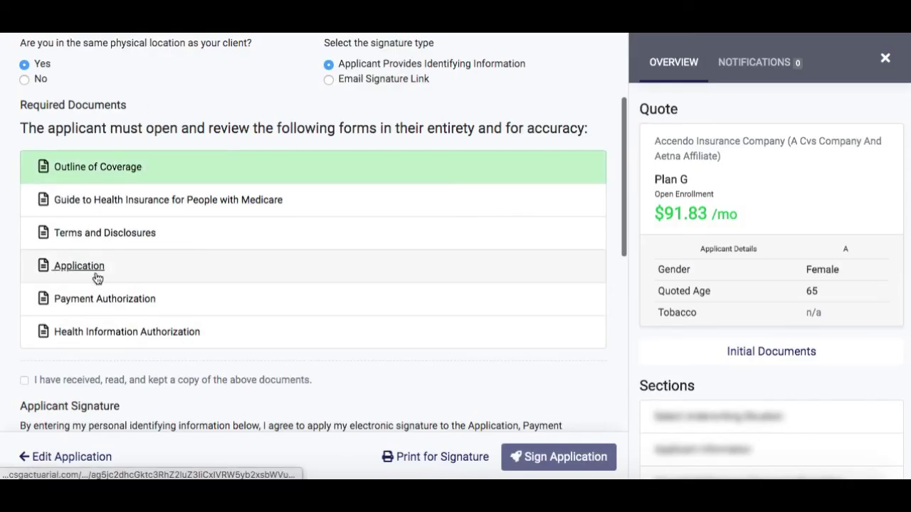
left_click(96, 275)
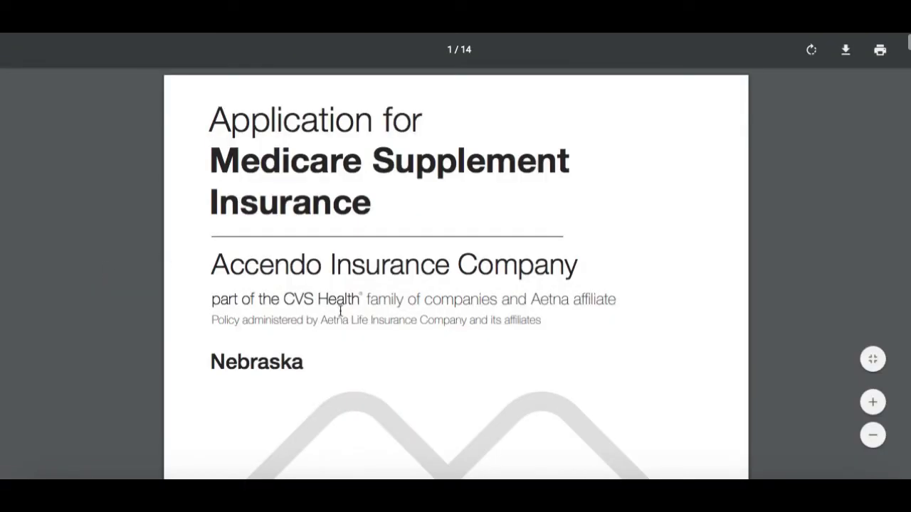
scroll(340, 310, "down", 2)
scroll(341, 310, "down", 3)
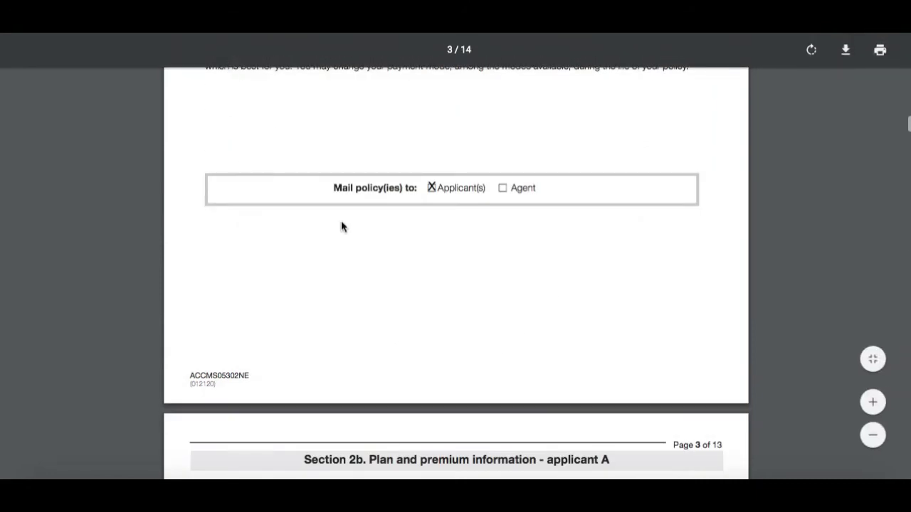
scroll(341, 220, "up", 9)
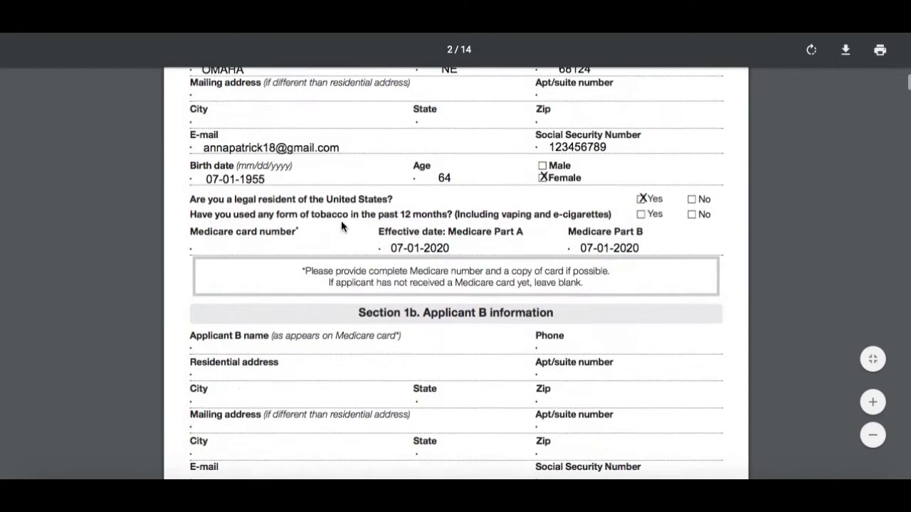
scroll(341, 227, "up", 4)
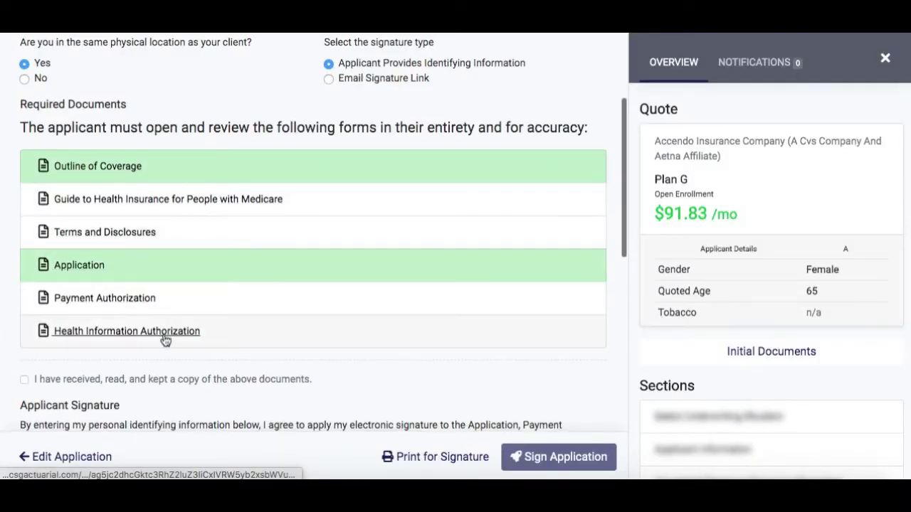
scroll(165, 341, "down", 2)
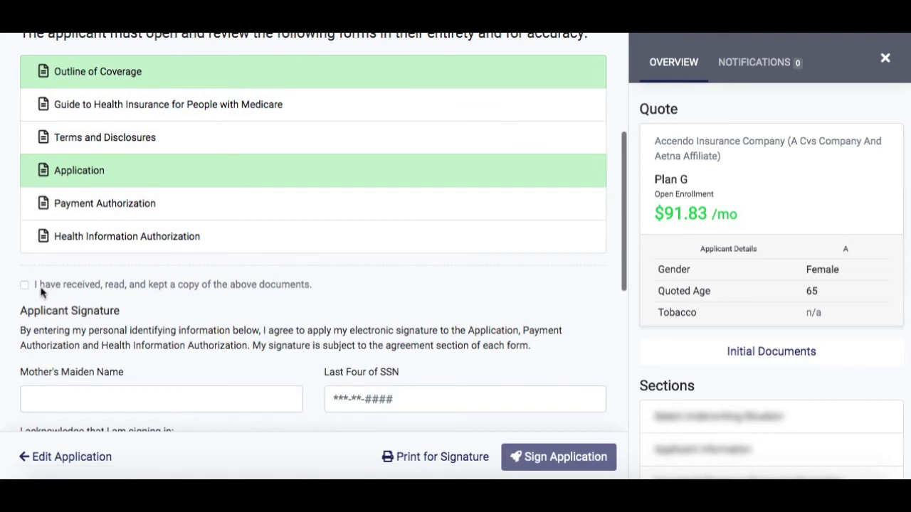
scroll(143, 324, "down", 3)
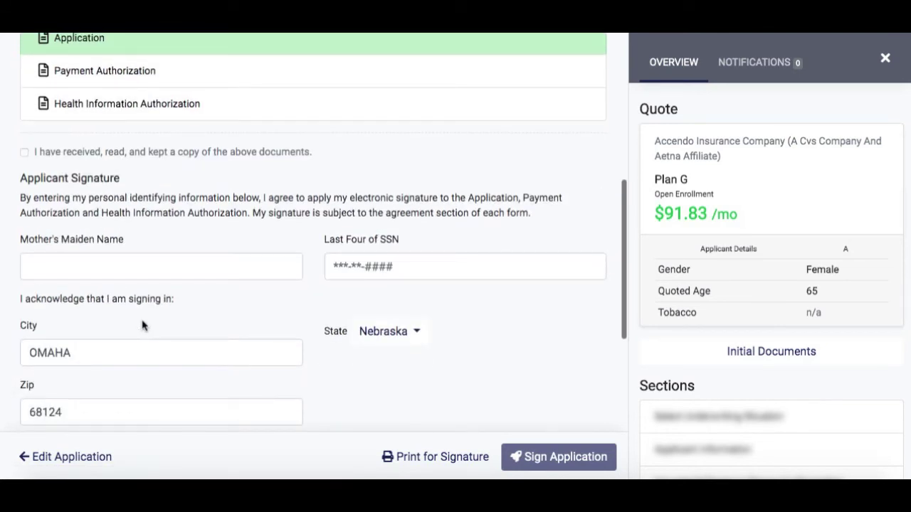
scroll(142, 325, "down", 2)
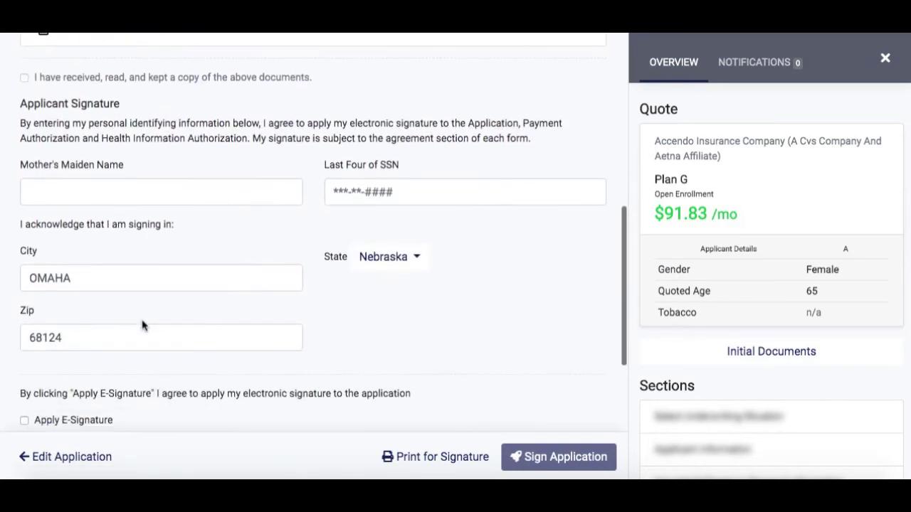
scroll(142, 326, "down", 2)
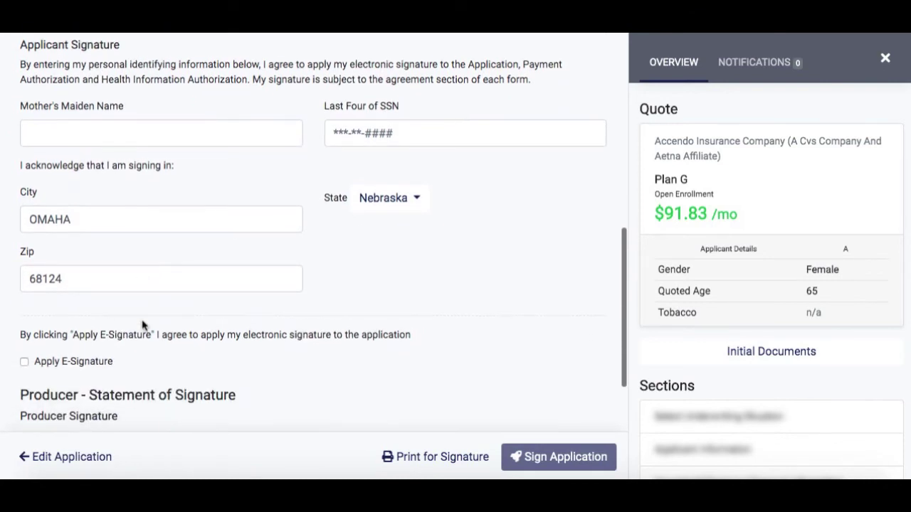
scroll(248, 275, "down", 2)
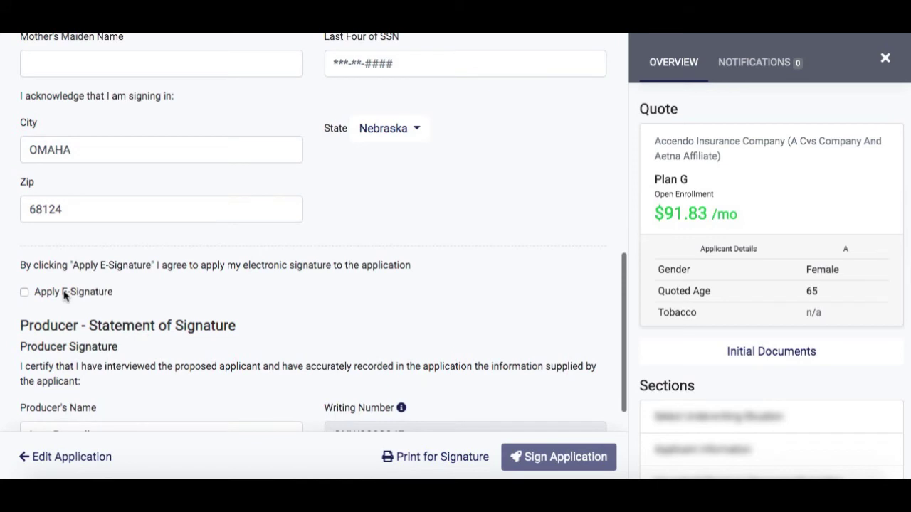
scroll(66, 299, "down", 3)
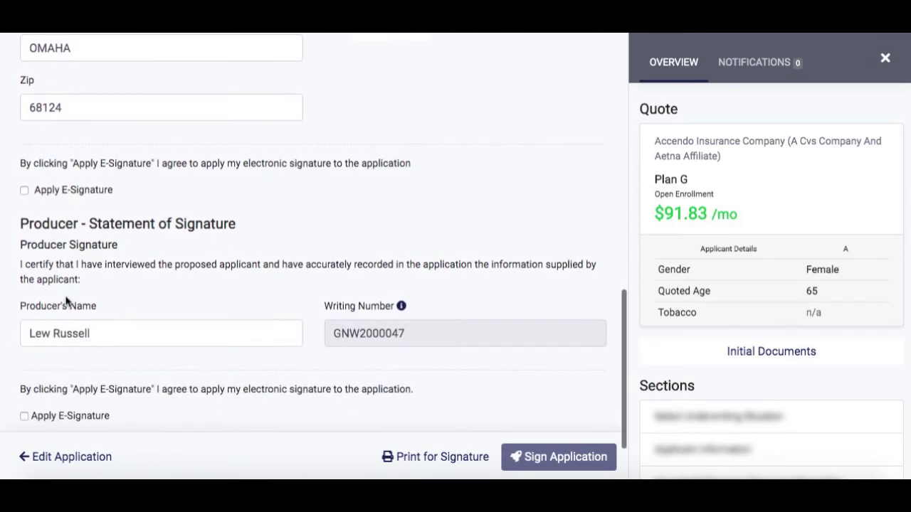
scroll(88, 265, "down", 2)
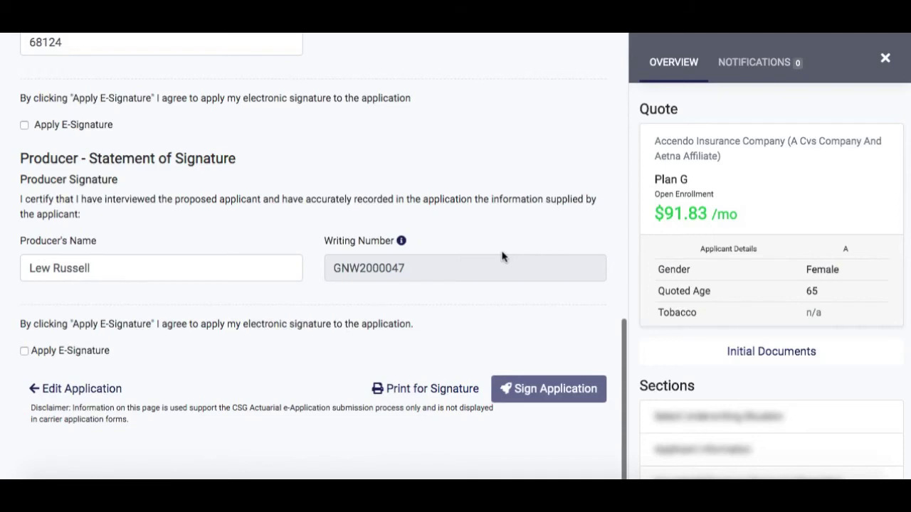
scroll(502, 256, "up", 10)
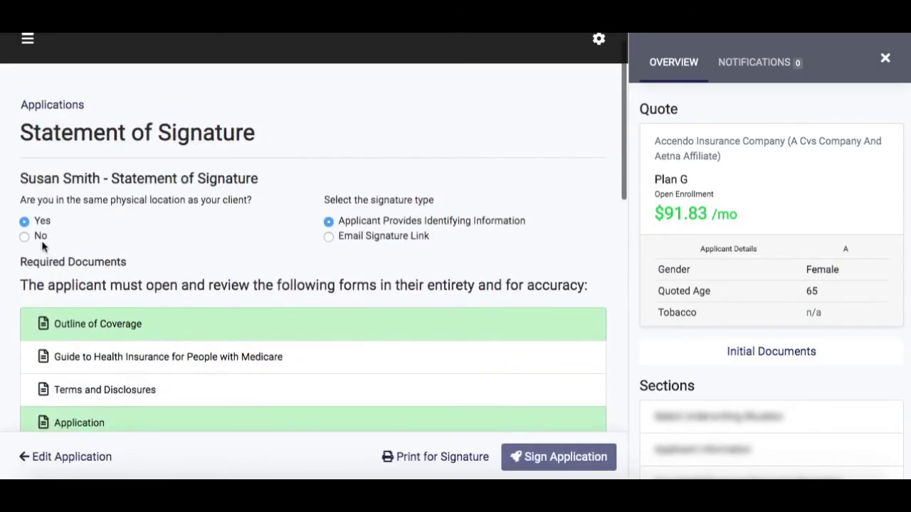
- Set same location to No for email signing, apply the producer e-signature, and sign the application
left_click(40, 237)
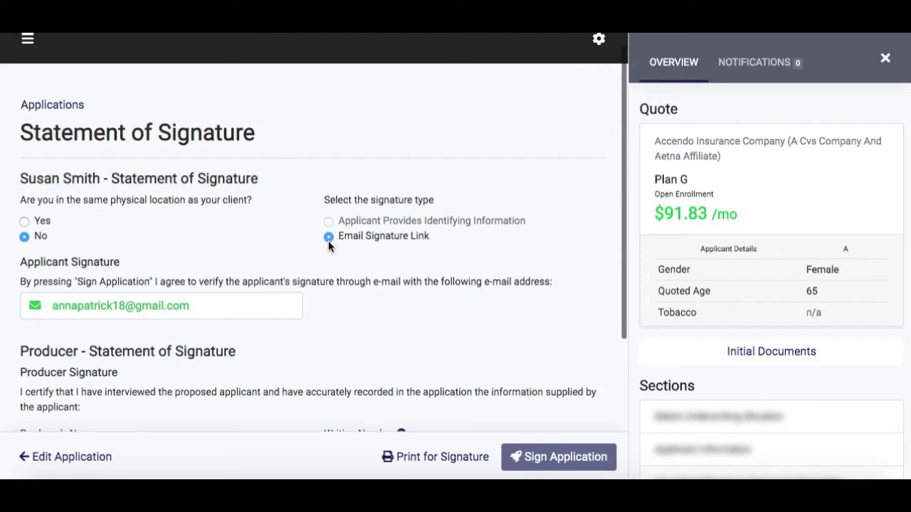
scroll(340, 270, "down", 3)
scroll(339, 270, "down", 1)
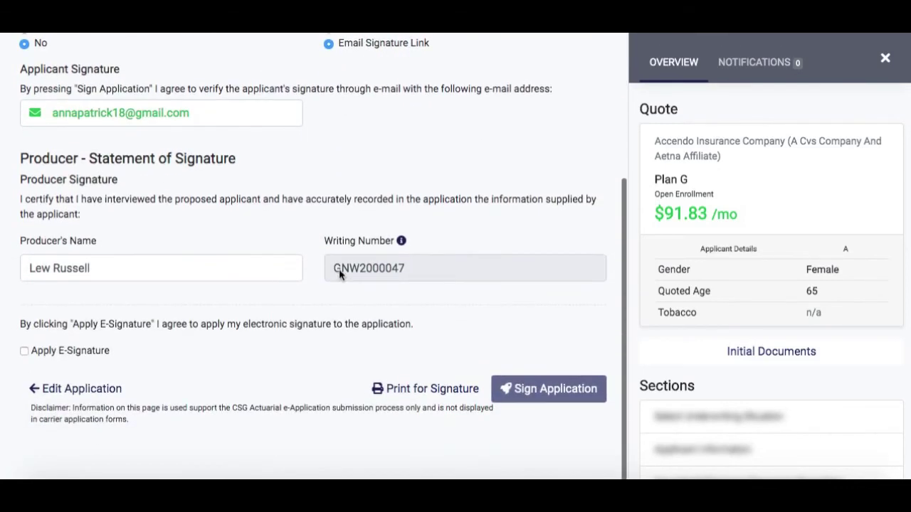
left_click(25, 351)
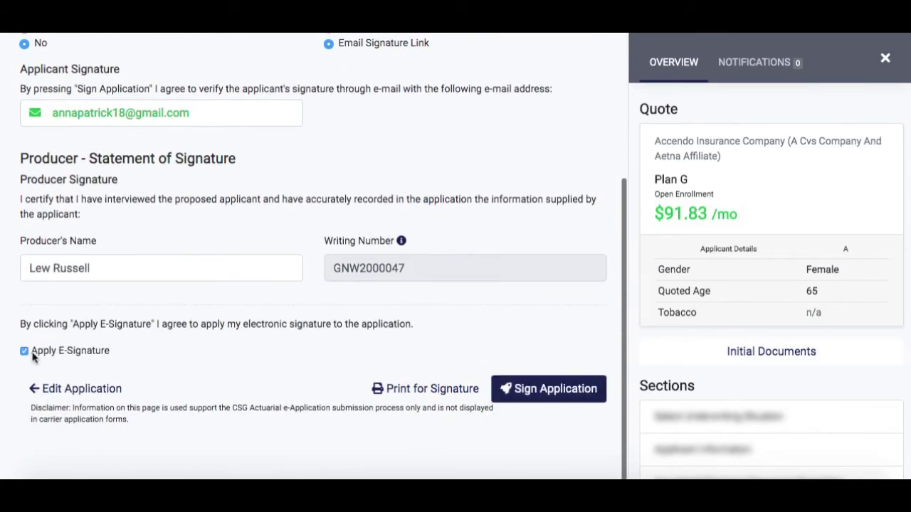
left_click(567, 393)
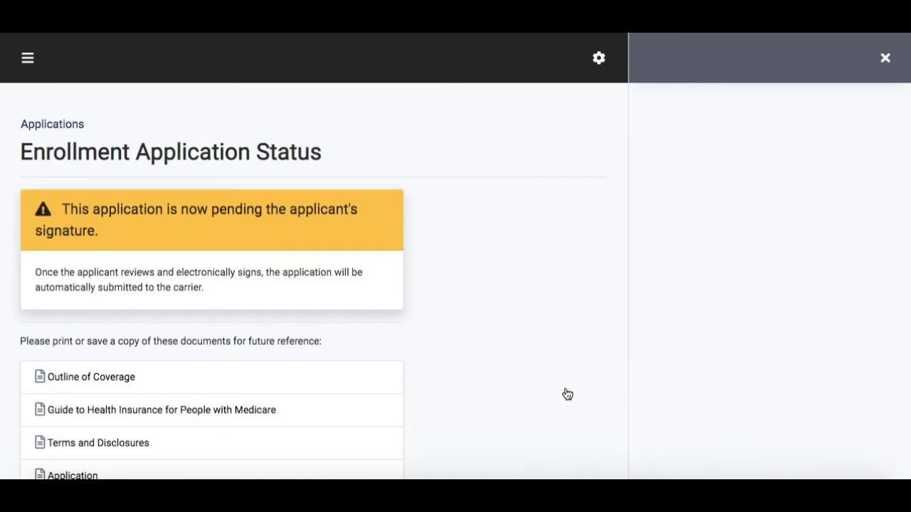
- Go from the status page back to Applications and scan the table for the Producer Signed entry
scroll(567, 395, "down", 2)
scroll(568, 395, "down", 1)
scroll(567, 394, "down", 1)
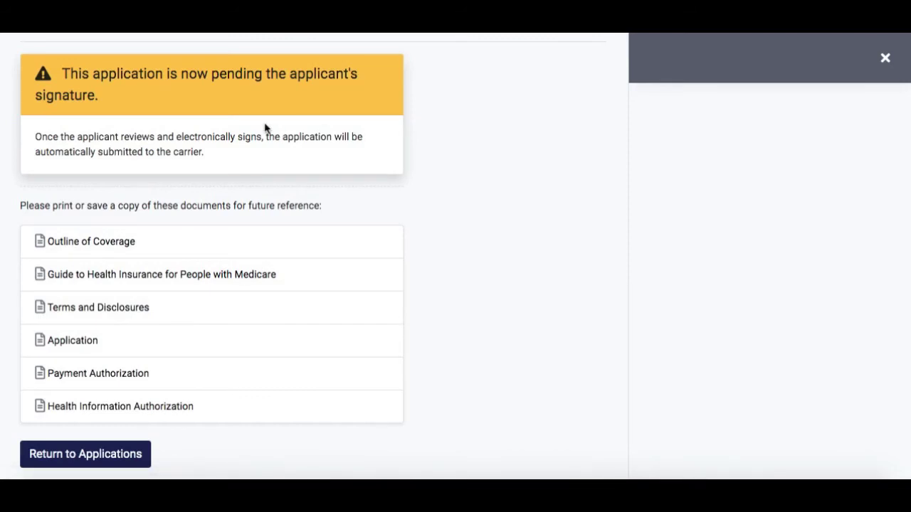
scroll(264, 129, "down", 1)
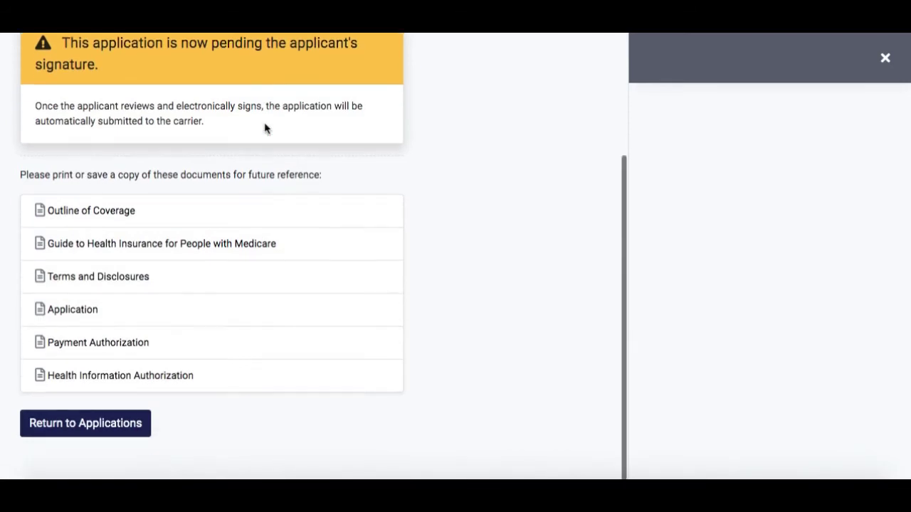
left_click(114, 424)
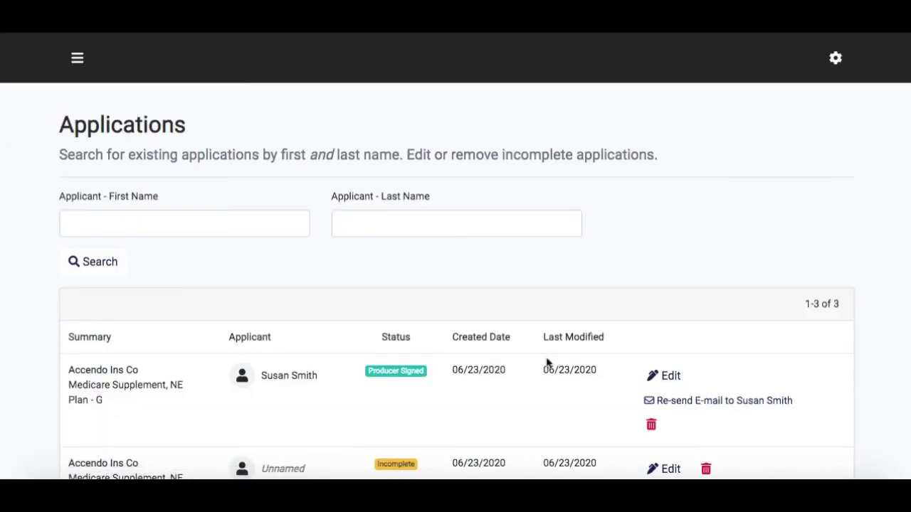
scroll(785, 240, "down", 1)
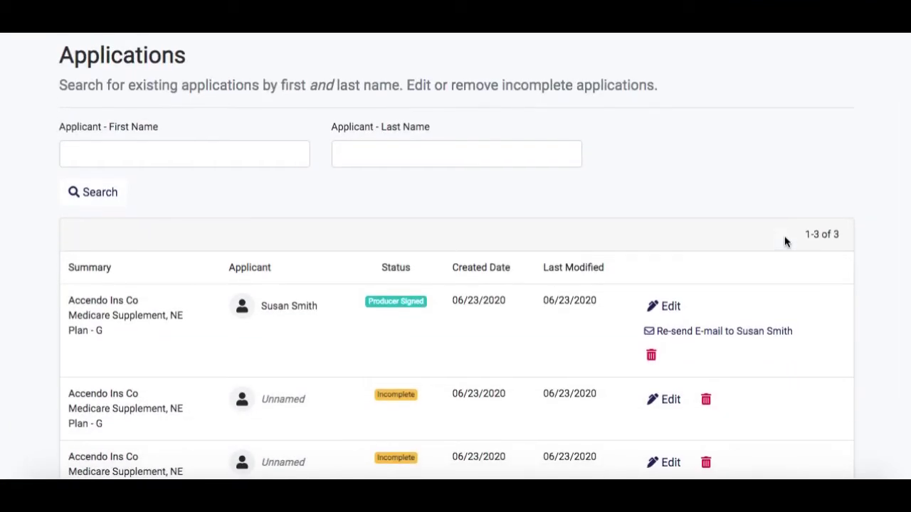
scroll(785, 240, "down", 1)
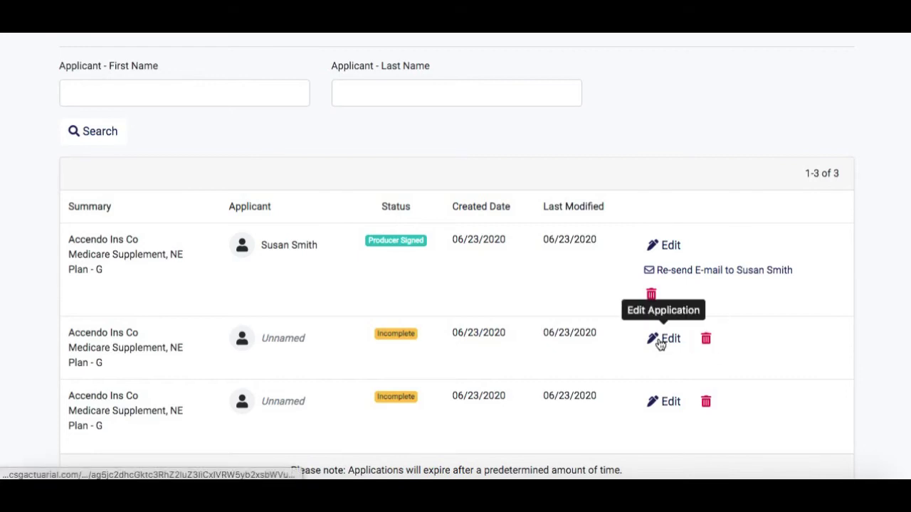
scroll(517, 306, "up", 3)
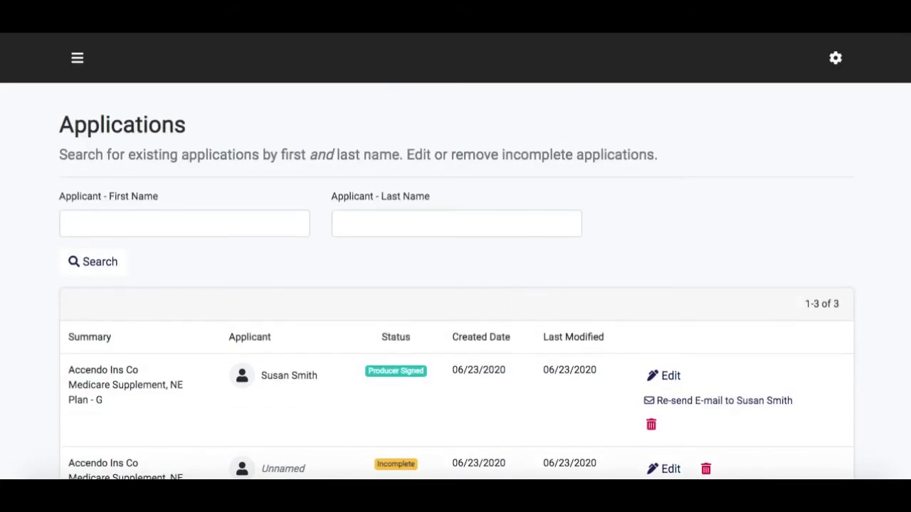
- Load gmail.com in a new tab and select the code in the Accendo verification email
key("super+t")
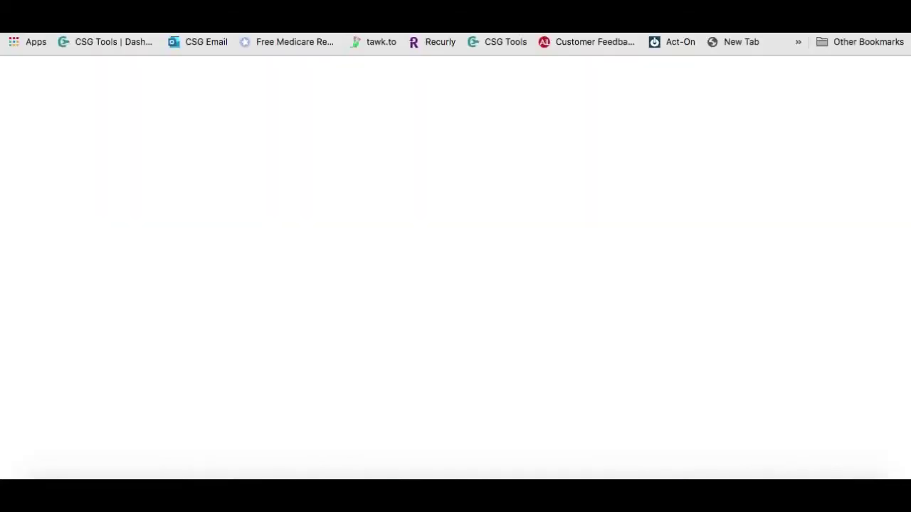
type("gmail.co")
type("m")
key("Return")
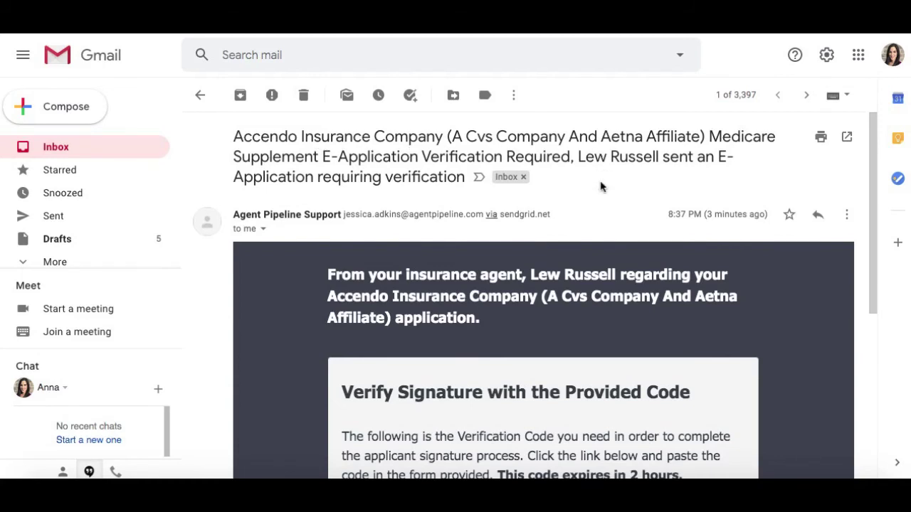
scroll(600, 187, "down", 2)
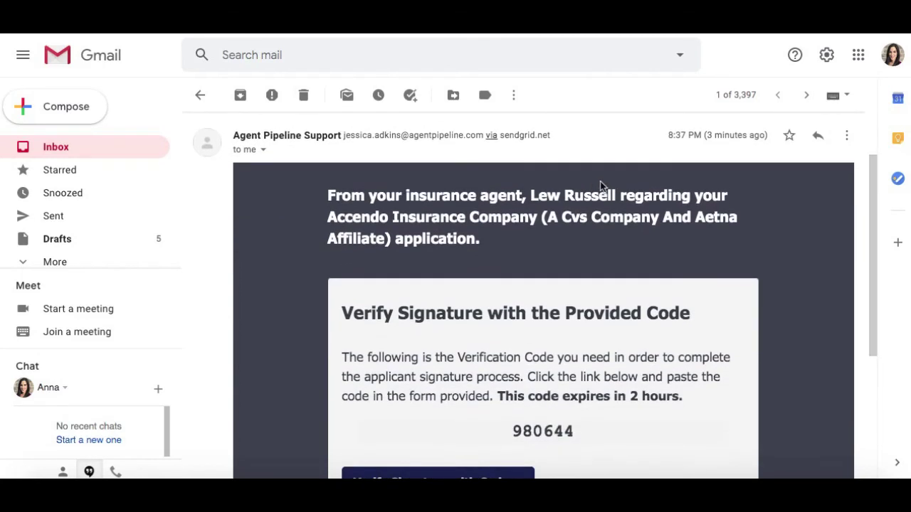
scroll(545, 327, "down", 2)
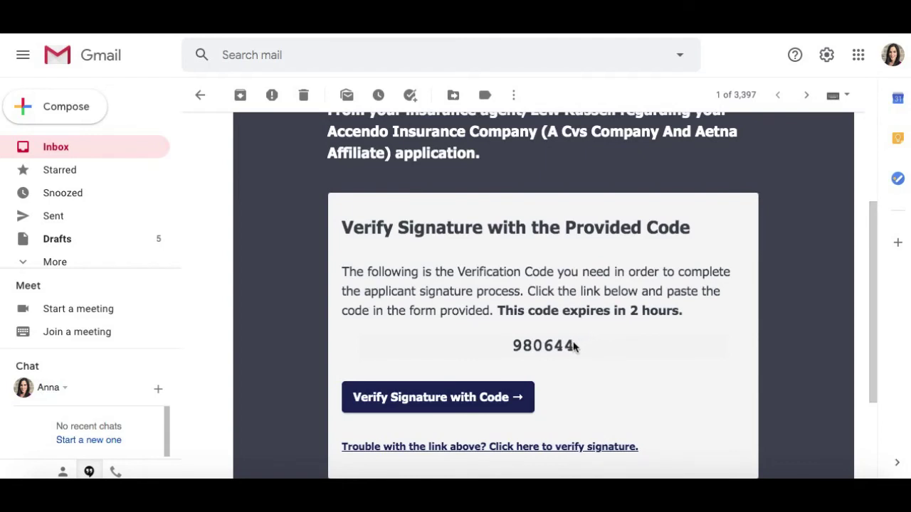
left_click_drag(512, 346, 575, 347)
key("ctrl+c")
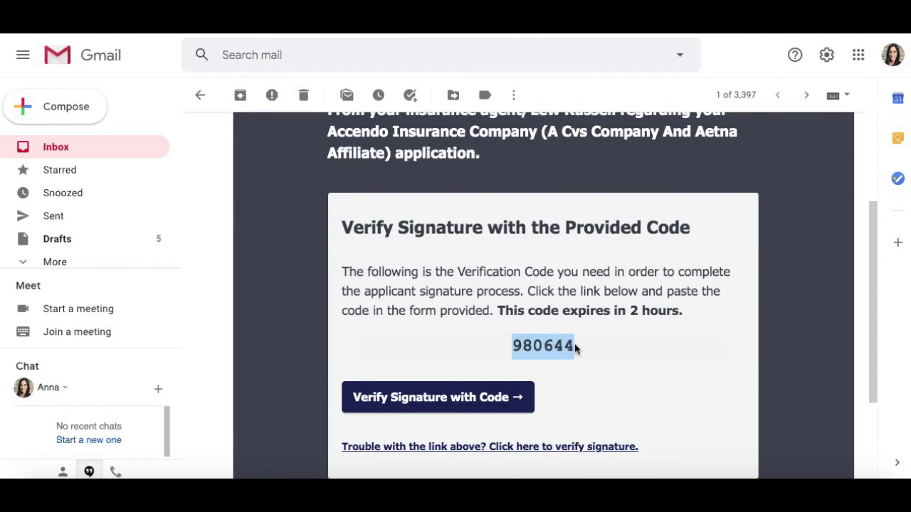
- Open the verification page, paste the emailed code, set birth month 7 and year 1955, and verify
left_click(446, 402)
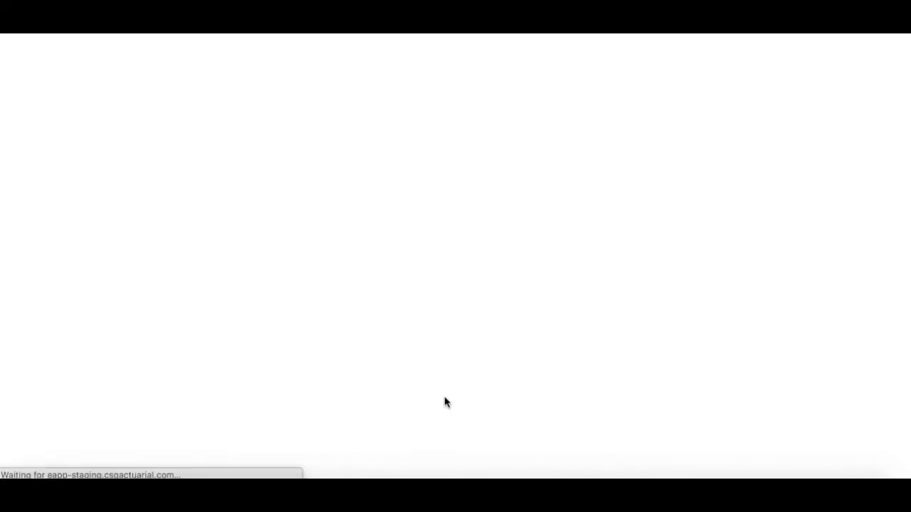
left_click(190, 265)
key("ctrl+v")
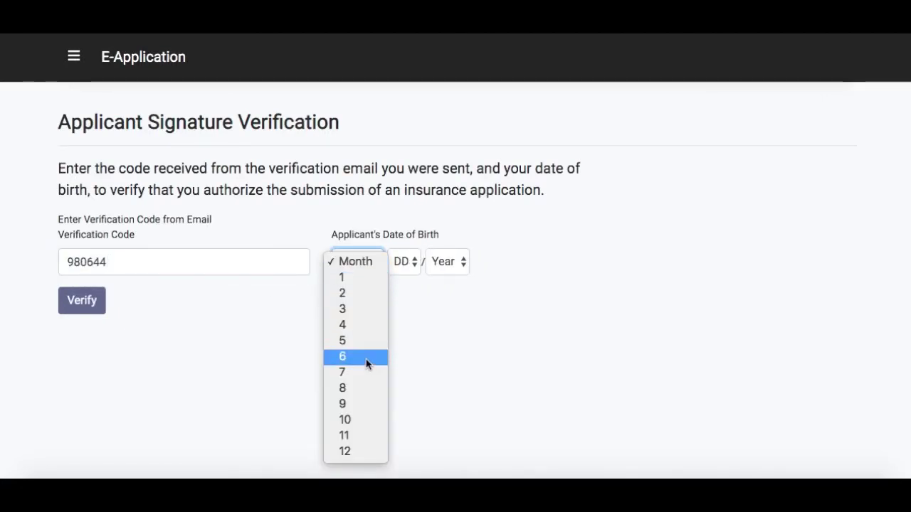
left_click(368, 373)
left_click(462, 265)
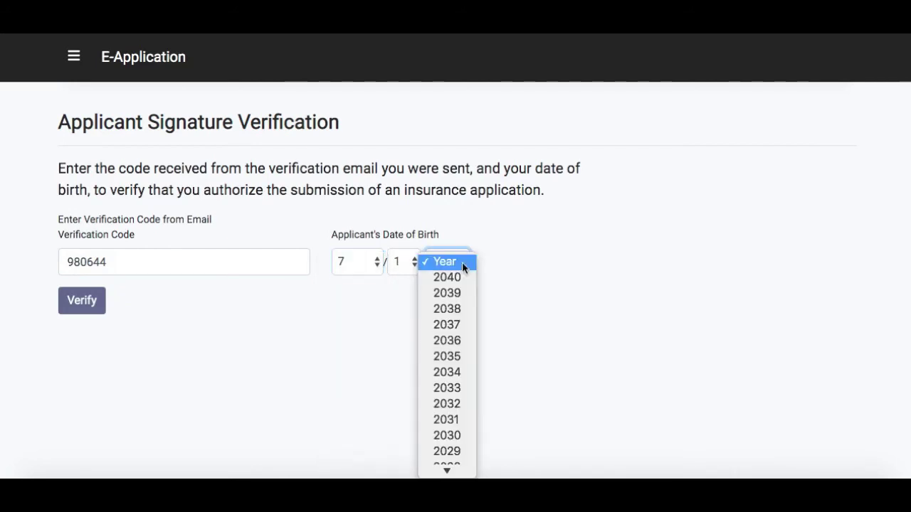
scroll(462, 262, "down", 20)
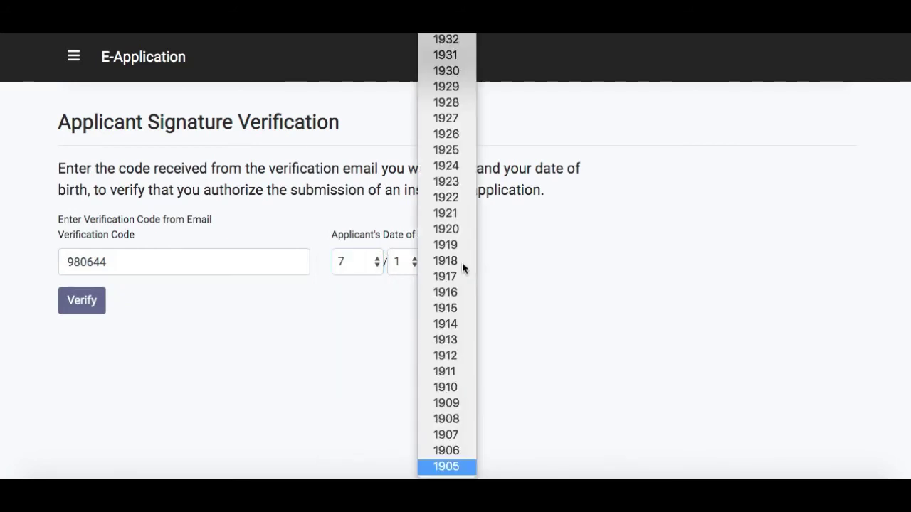
scroll(462, 262, "up", 5)
scroll(462, 266, "up", 5)
left_click(462, 266)
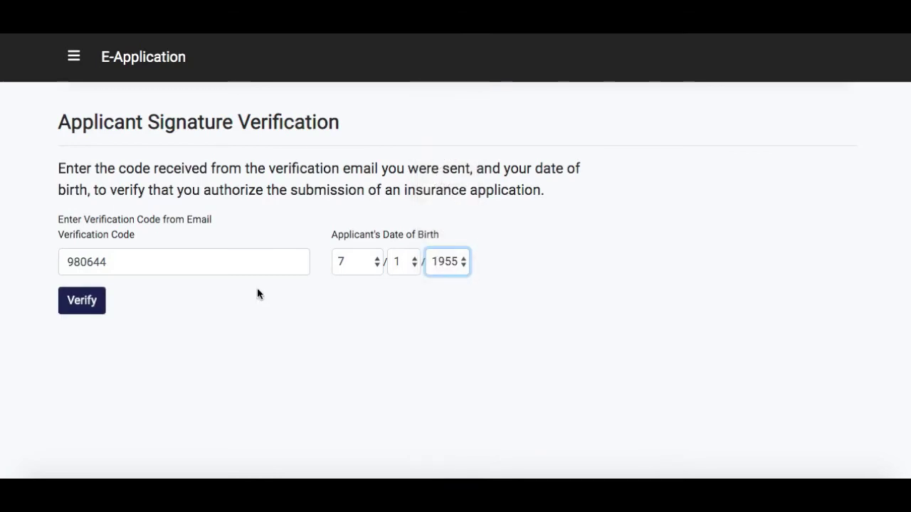
left_click(87, 305)
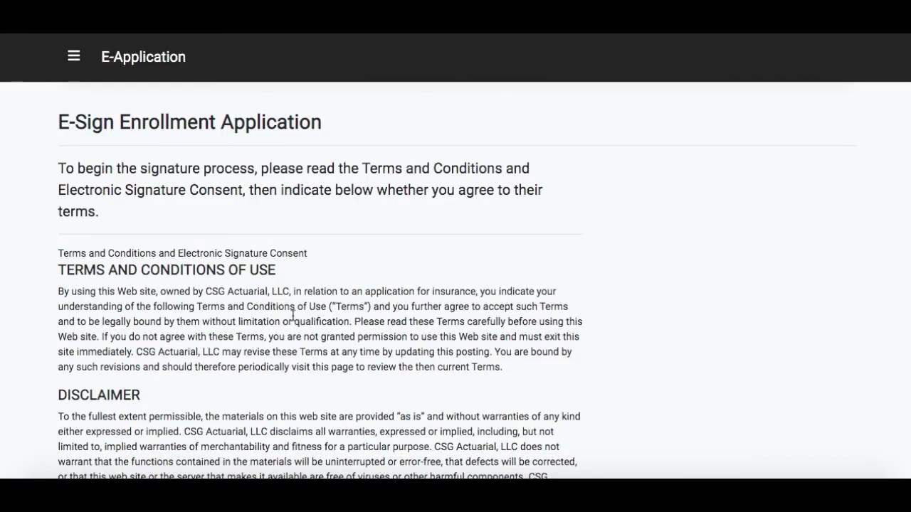
- Accept the e-sign terms and electronic signature consent
scroll(293, 318, "down", 10)
scroll(293, 317, "down", 15)
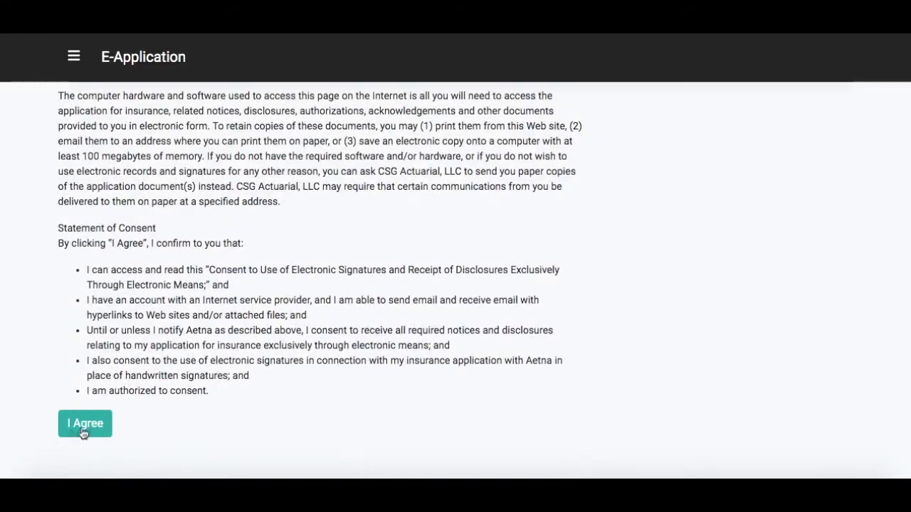
left_click(84, 425)
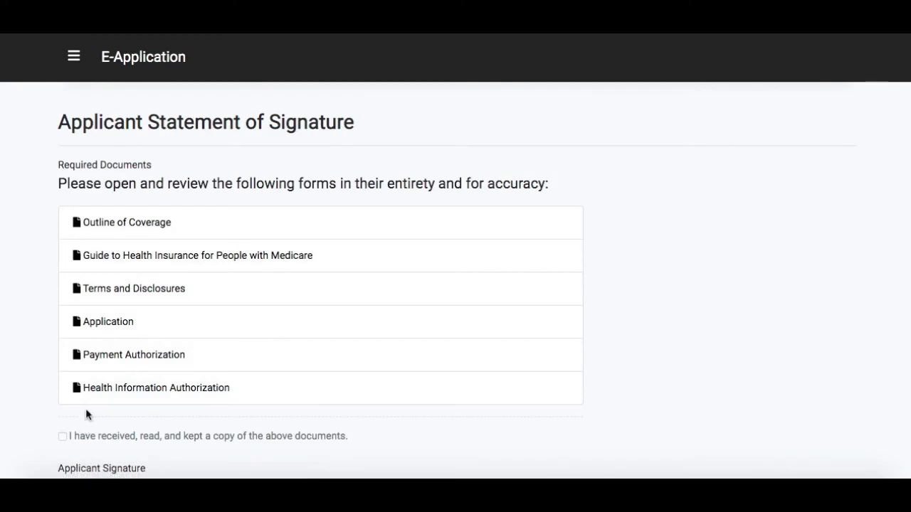
- Open all six required forms, Outline of Coverage through Health Information Authorization, and acknowledge receipt
left_click(147, 228)
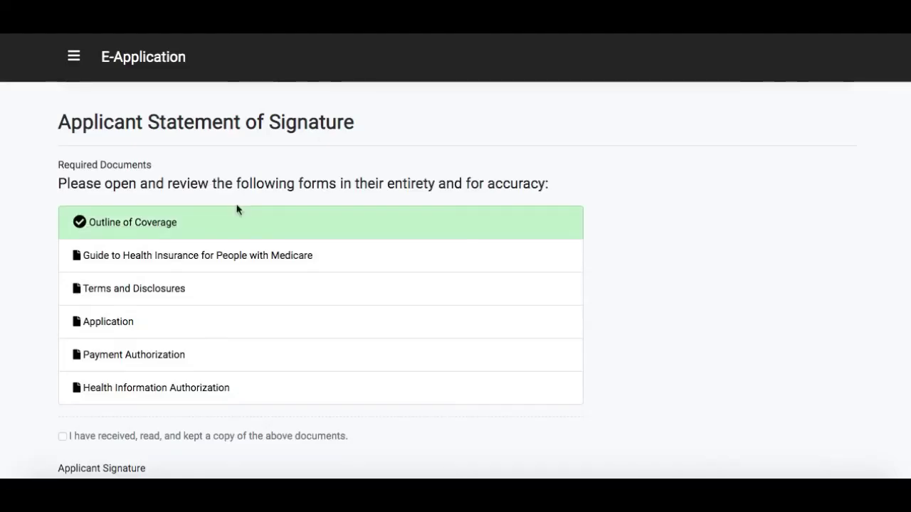
left_click(205, 256)
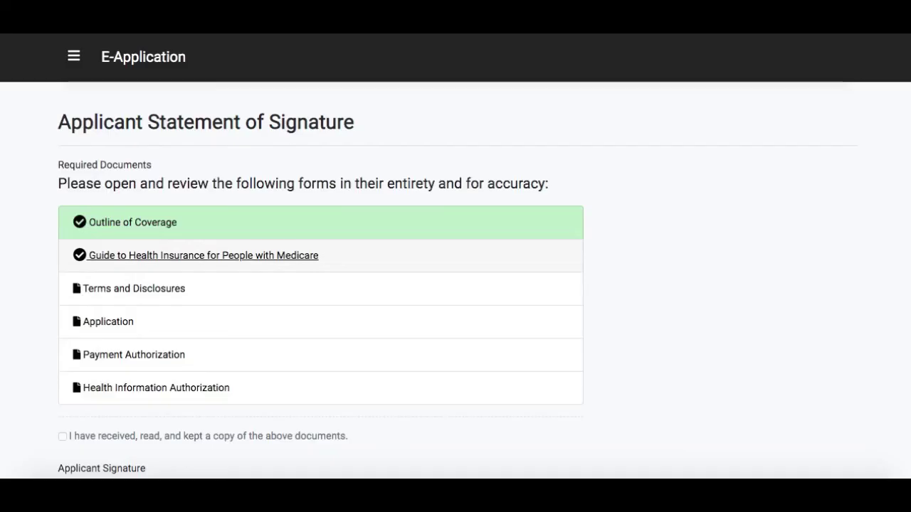
left_click(144, 289)
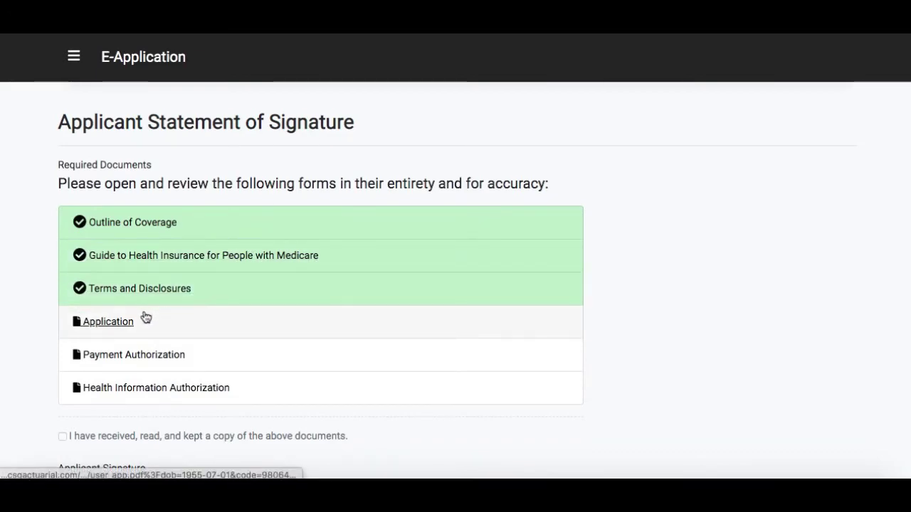
left_click(118, 324)
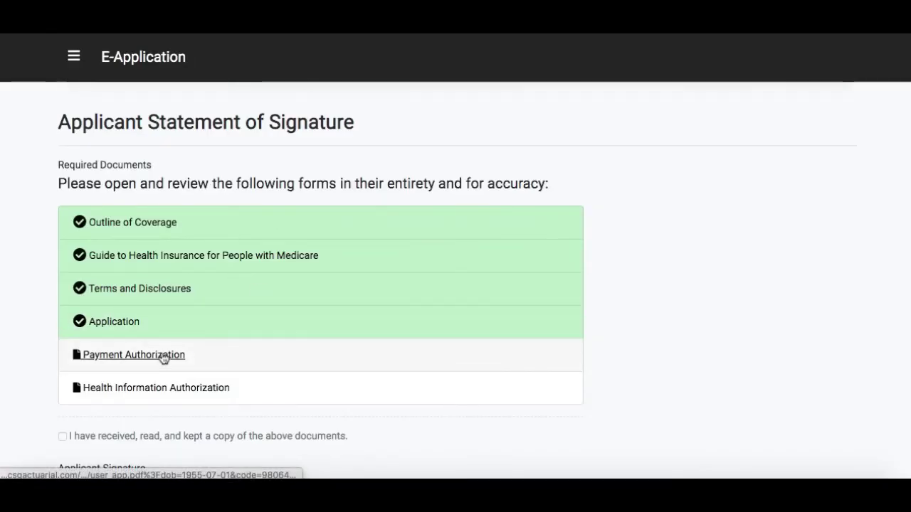
left_click(163, 355)
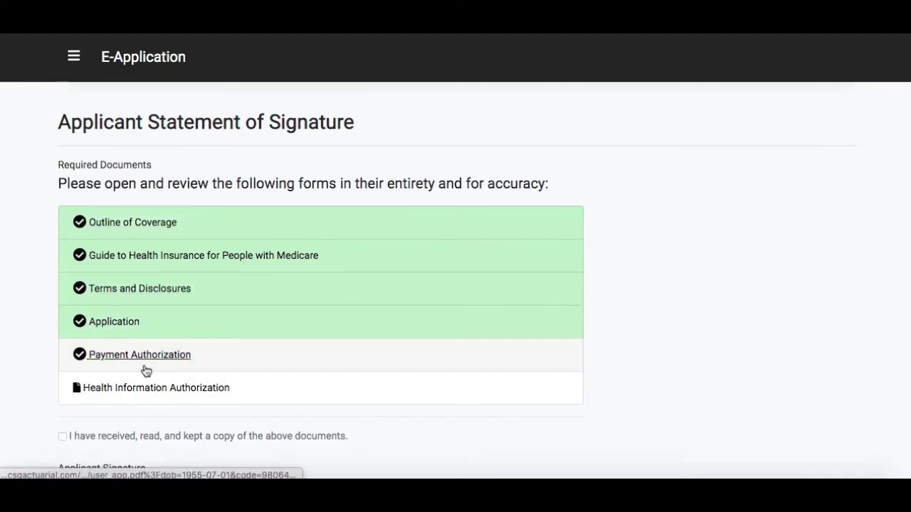
left_click(143, 398)
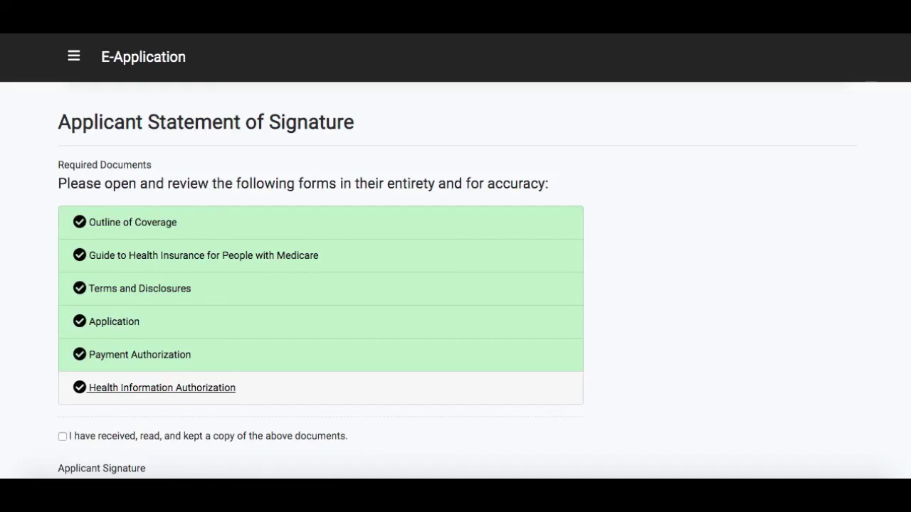
scroll(695, 190, "down", 2)
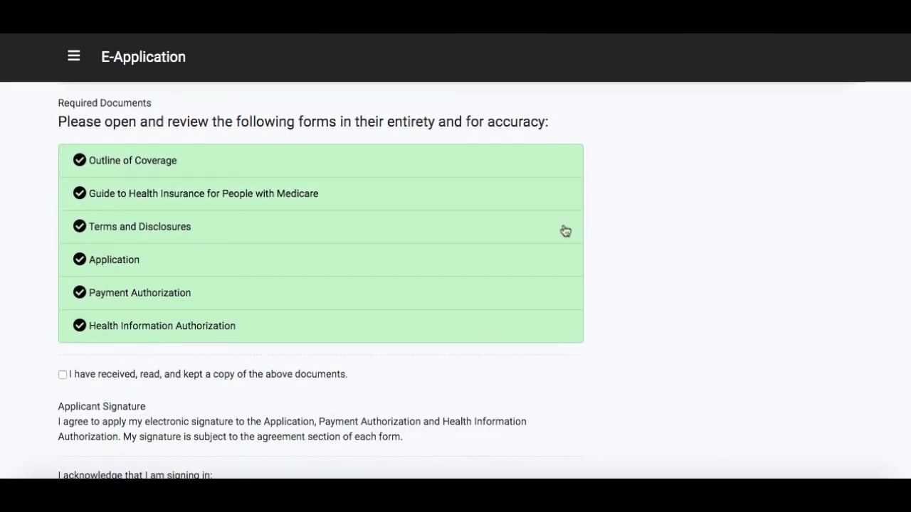
left_click(63, 375)
scroll(224, 411, "down", 5)
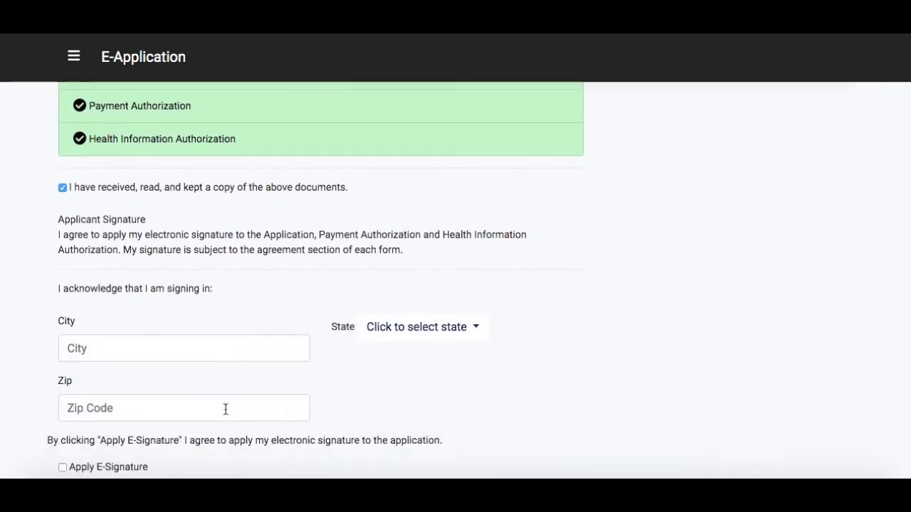
- Enter Omaha, Nebraska 68137 as the signing location, apply the e-signature and sign the application
scroll(213, 312, "down", 2)
left_click(202, 300)
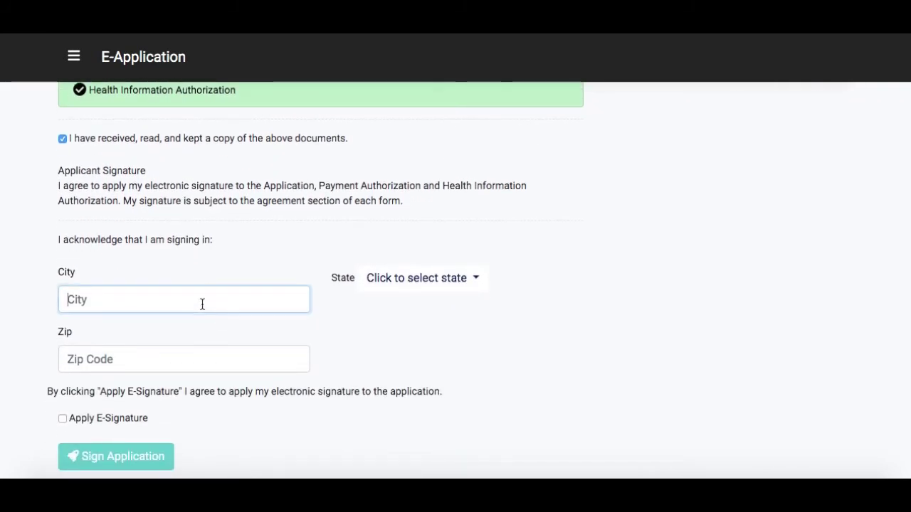
type("Omaha")
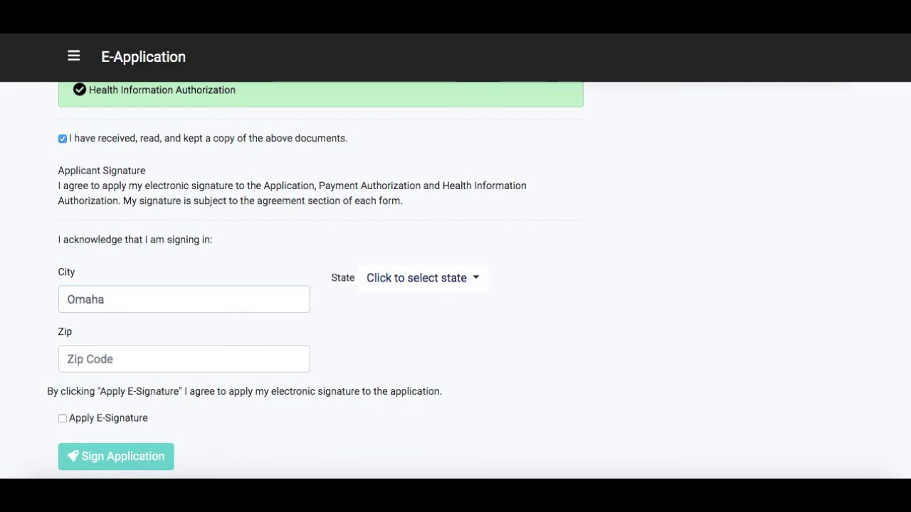
left_click(413, 282)
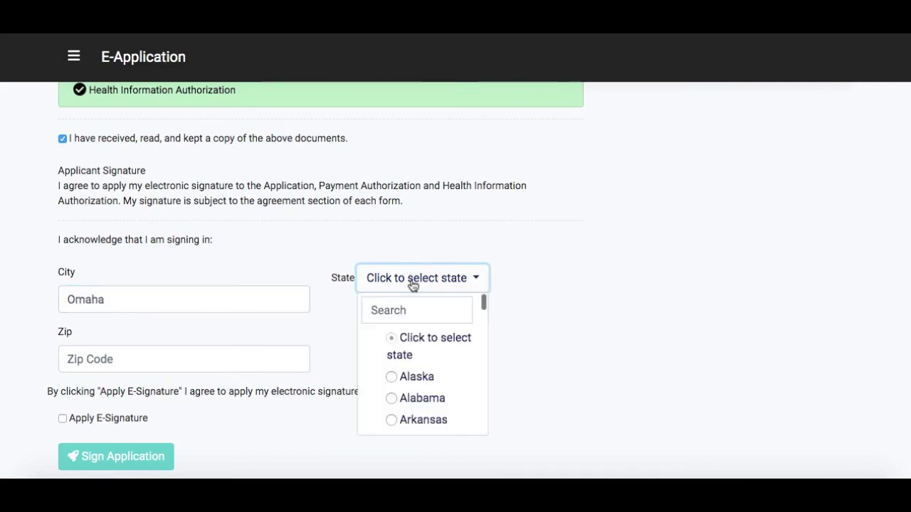
left_click(411, 310)
type("ne")
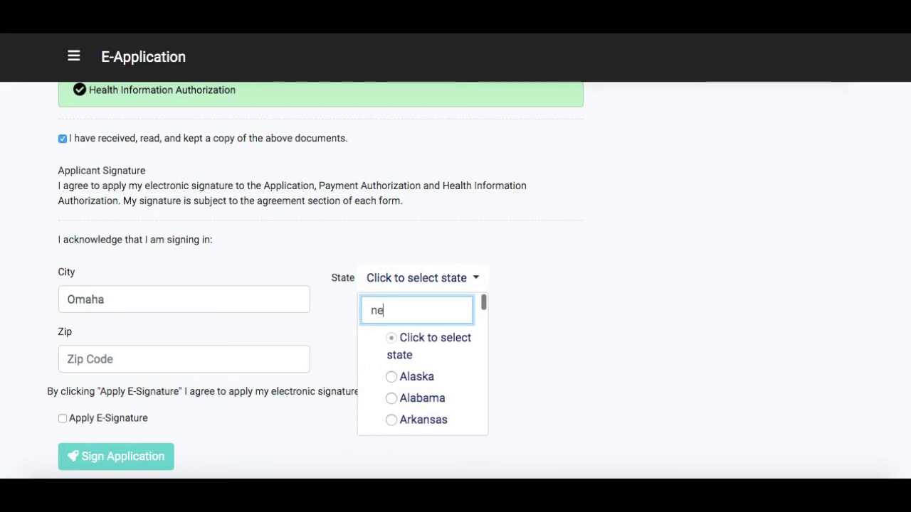
left_click(417, 403)
left_click(197, 366)
type("68137")
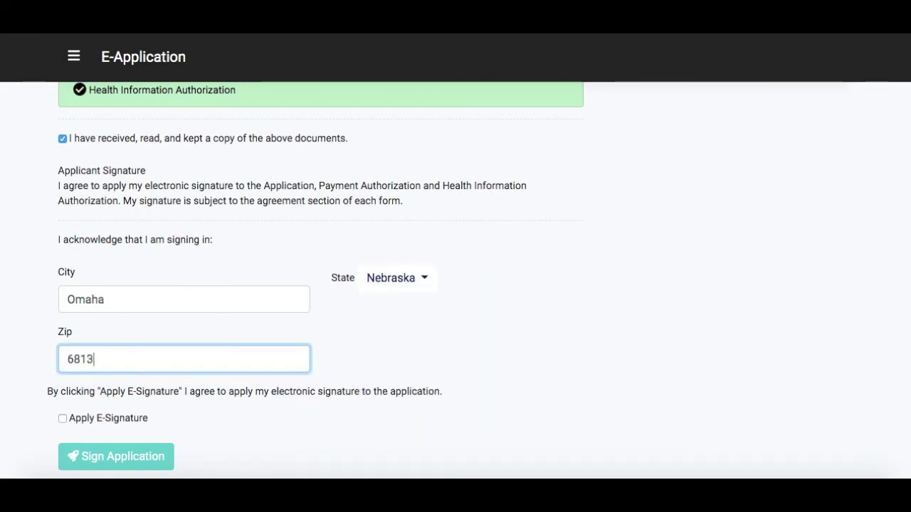
left_click(62, 418)
left_click(105, 458)
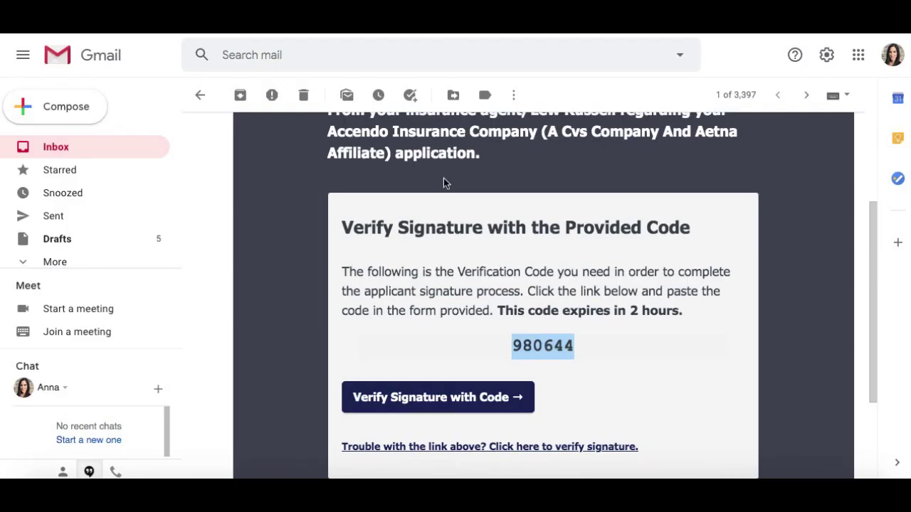
scroll(443, 178, "up", 3)
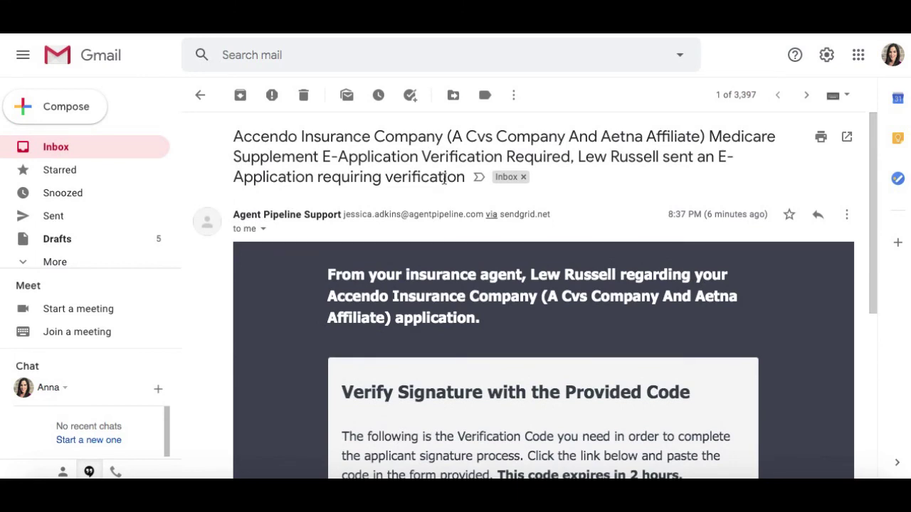
scroll(468, 264, "down", 2)
scroll(466, 263, "up", 2)
scroll(467, 261, "down", 1)
scroll(467, 263, "down", 2)
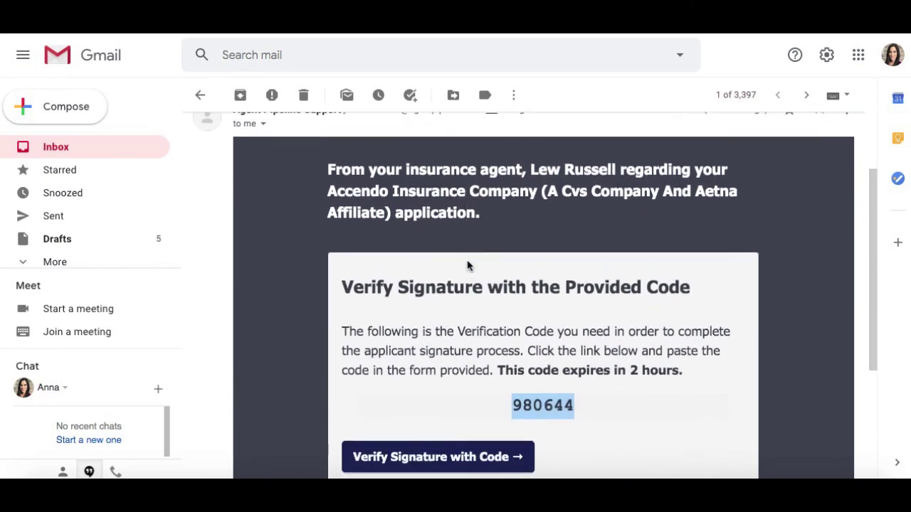
scroll(467, 265, "up", 1)
scroll(467, 265, "down", 1)
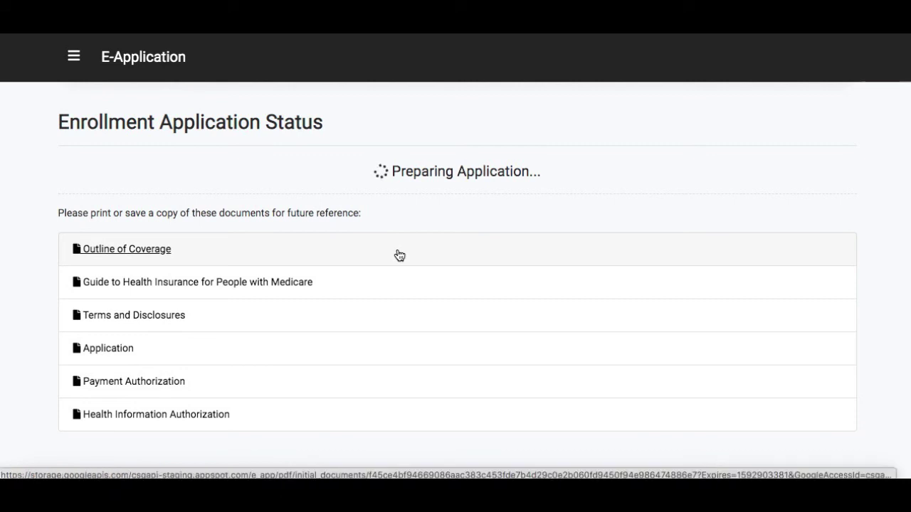
- Open the Outline of Coverage copy from the submission status page
left_click(400, 255)
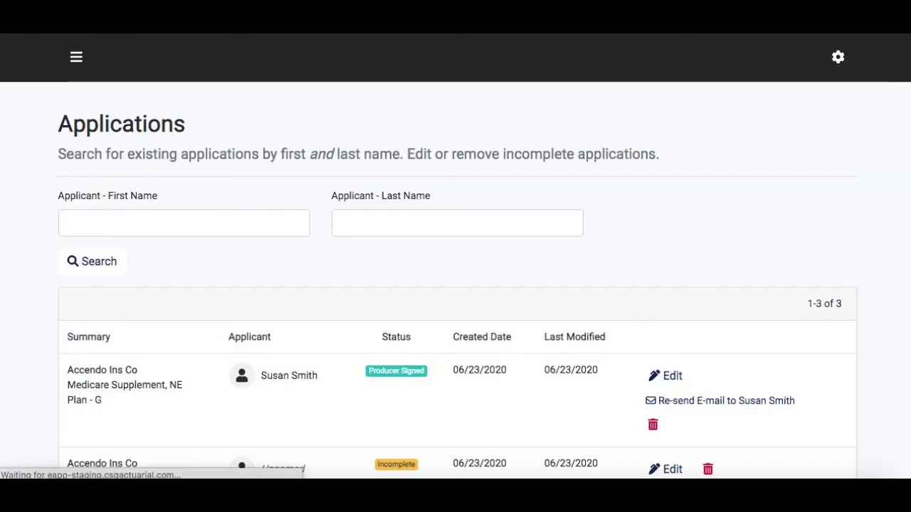
- View the PDF of the submitted Accendo Plan G application from the Applications table
scroll(397, 305, "down", 1)
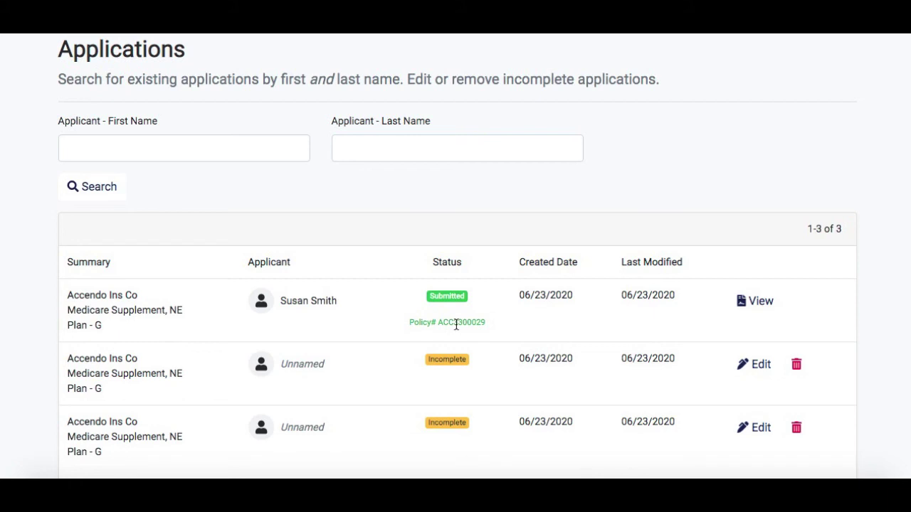
left_click(761, 303)
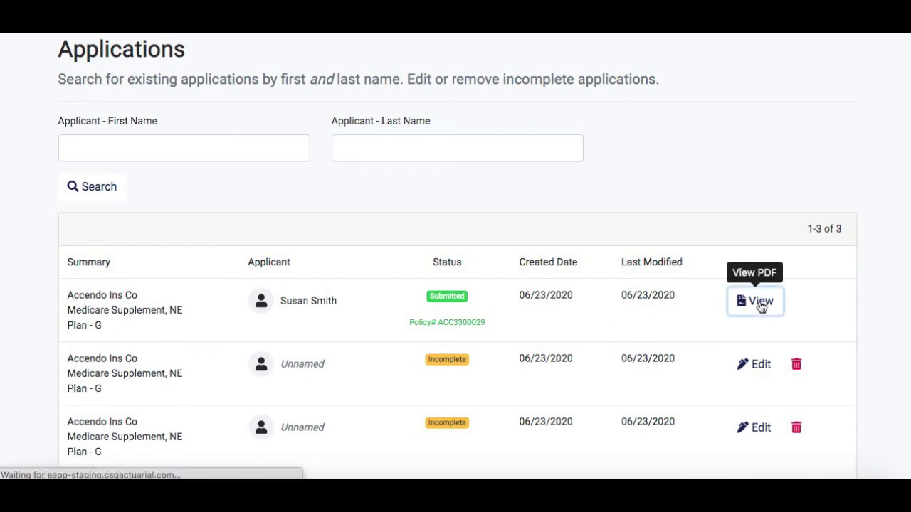